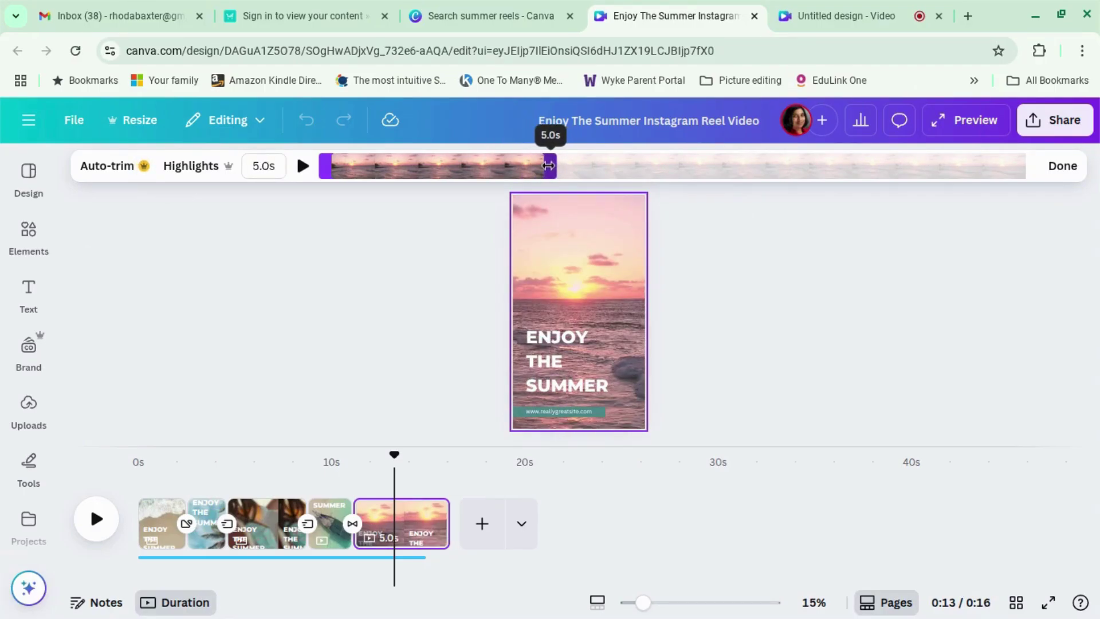
Finish trimming the last page's clip to 4.8 seconds and open the first page's "Enjoy the summer" headline for editing
left_click(734, 277)
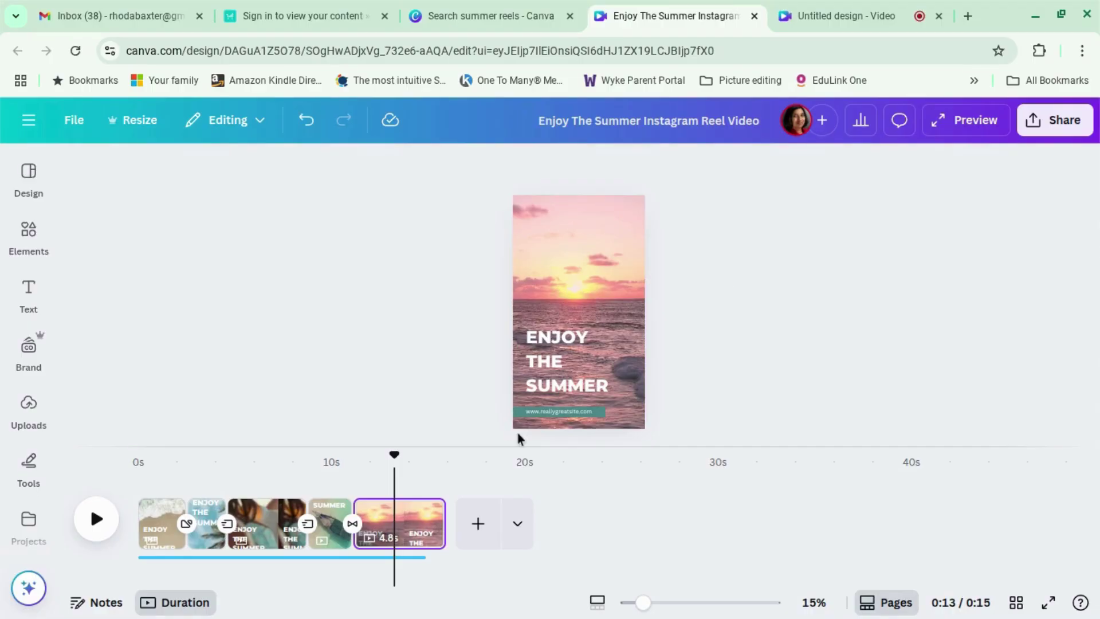
left_click(161, 528)
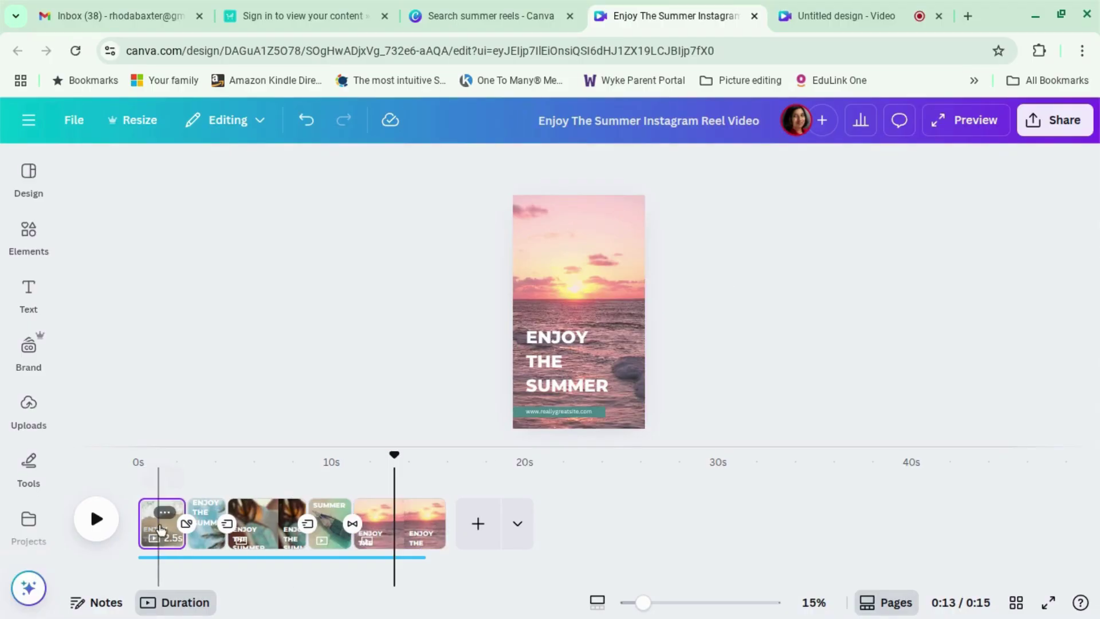
left_click(549, 334)
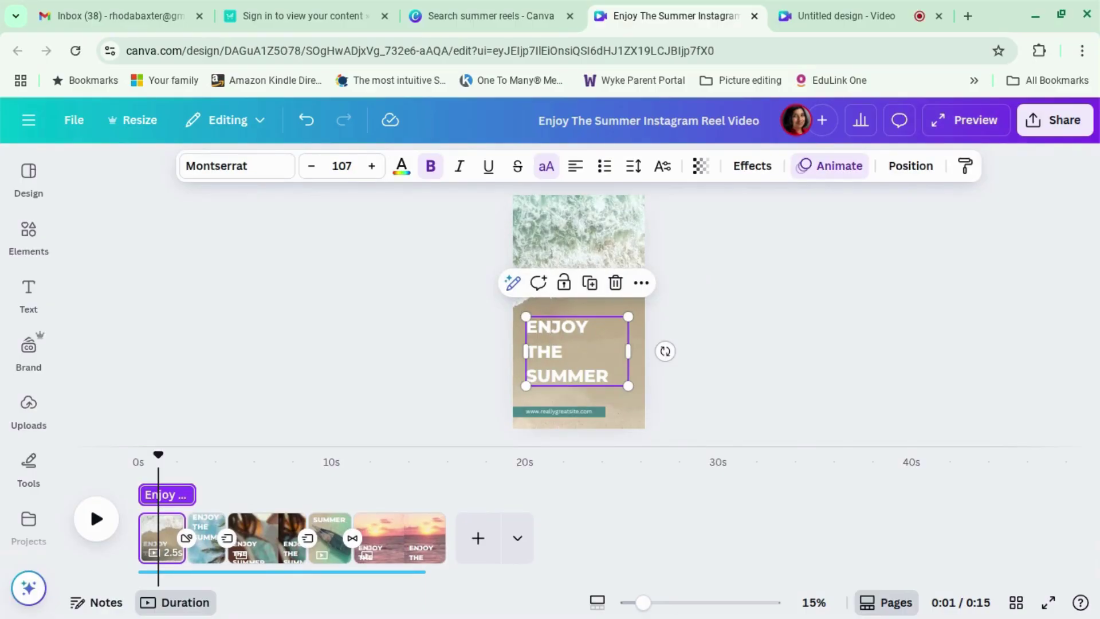
double_click(577, 352)
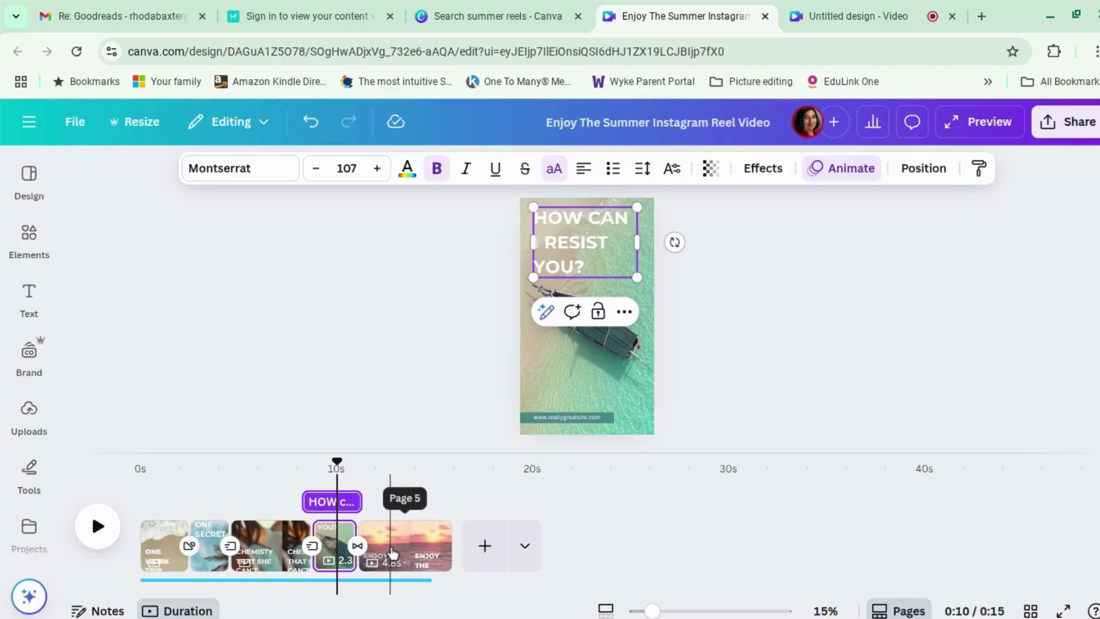
Replace the "Enjoy the summer" headline on the last page with "pre order now"
left_click(390, 553)
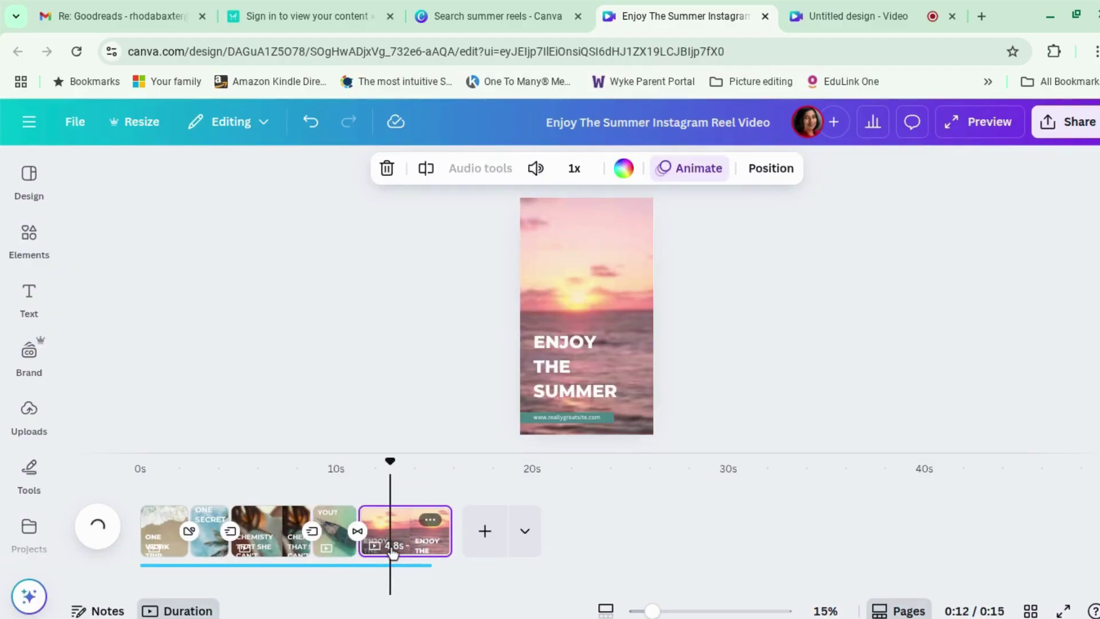
left_click(583, 390)
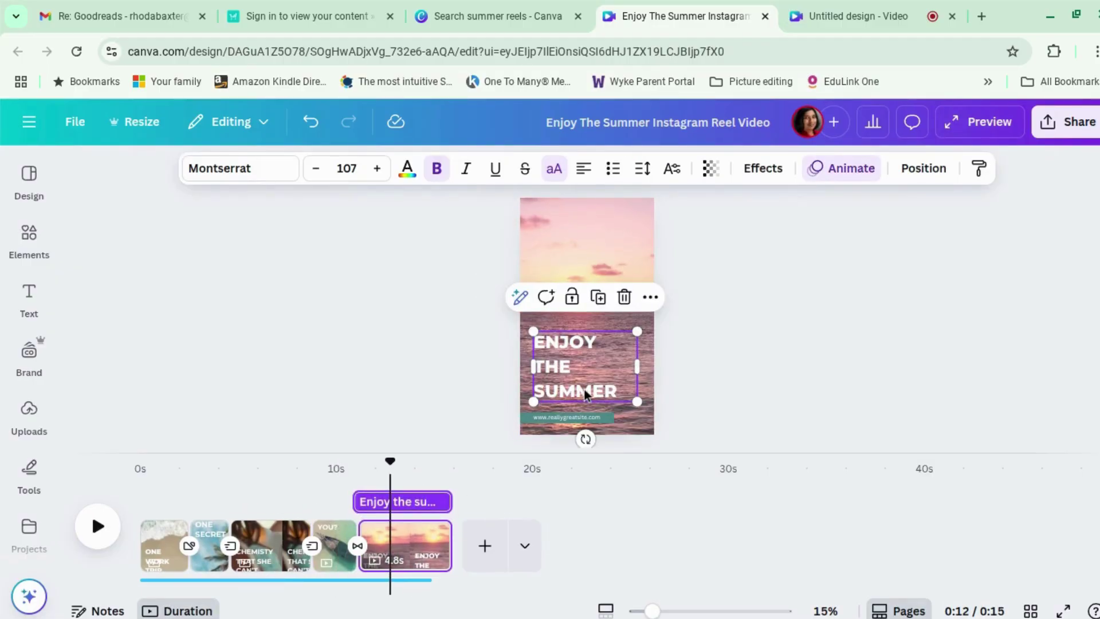
left_click(583, 390)
type("pr")
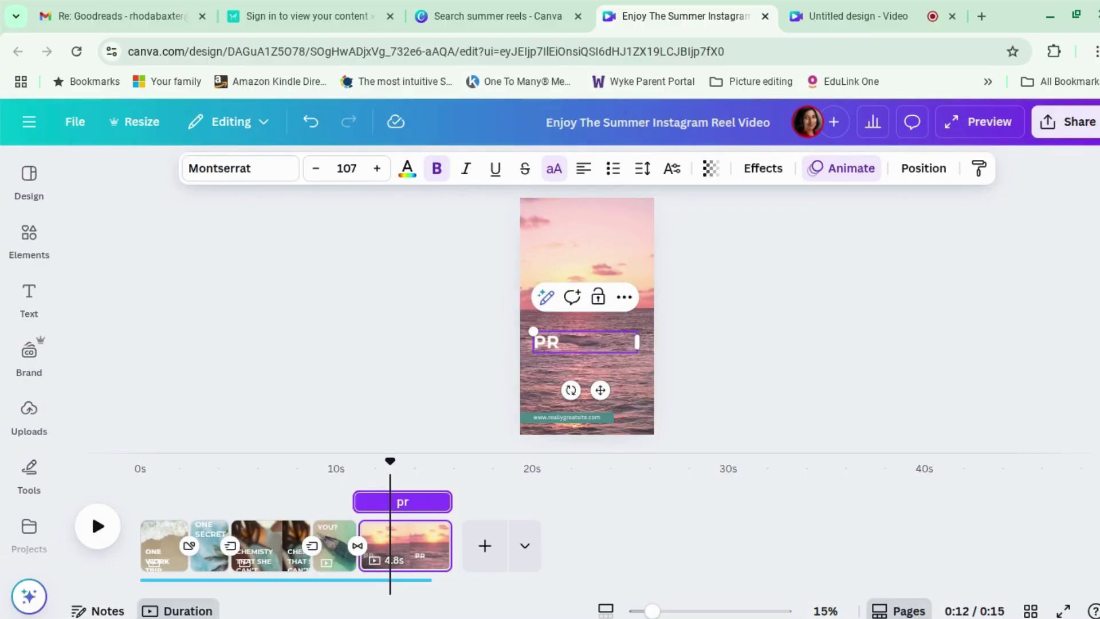
type("e orrder now")
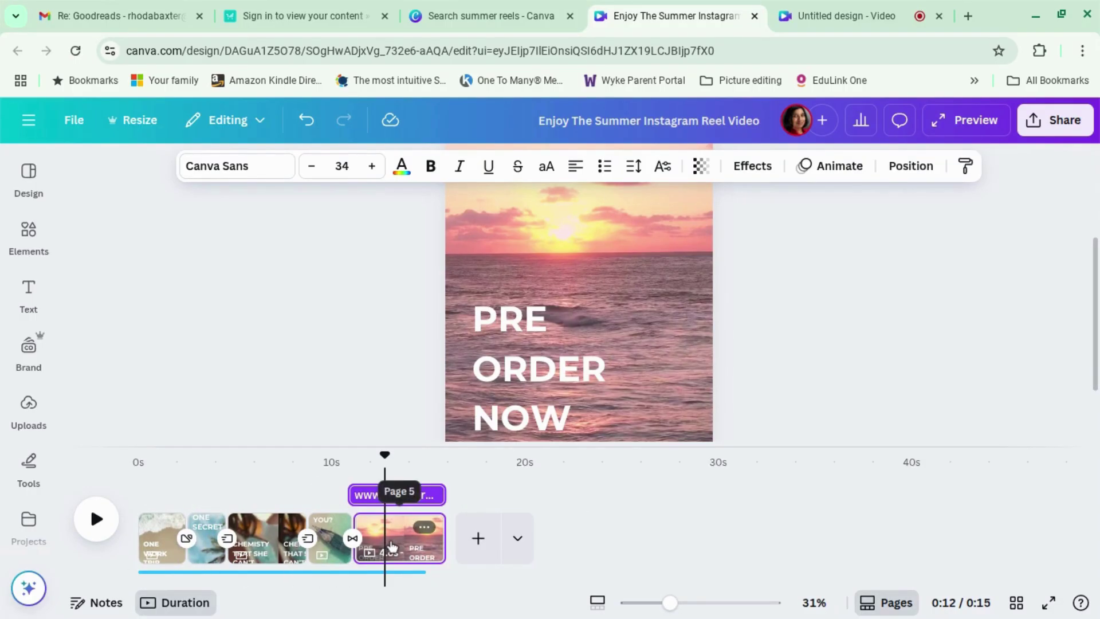
Delete the placeholder website address and the green bar behind it from the last page
left_click(391, 546)
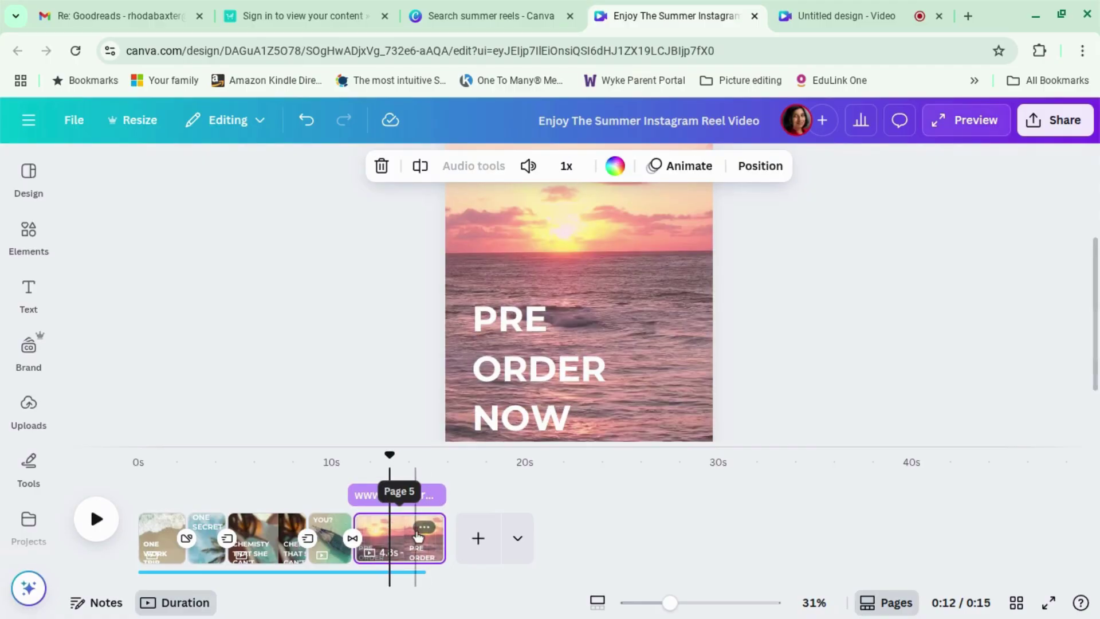
right_click(617, 348)
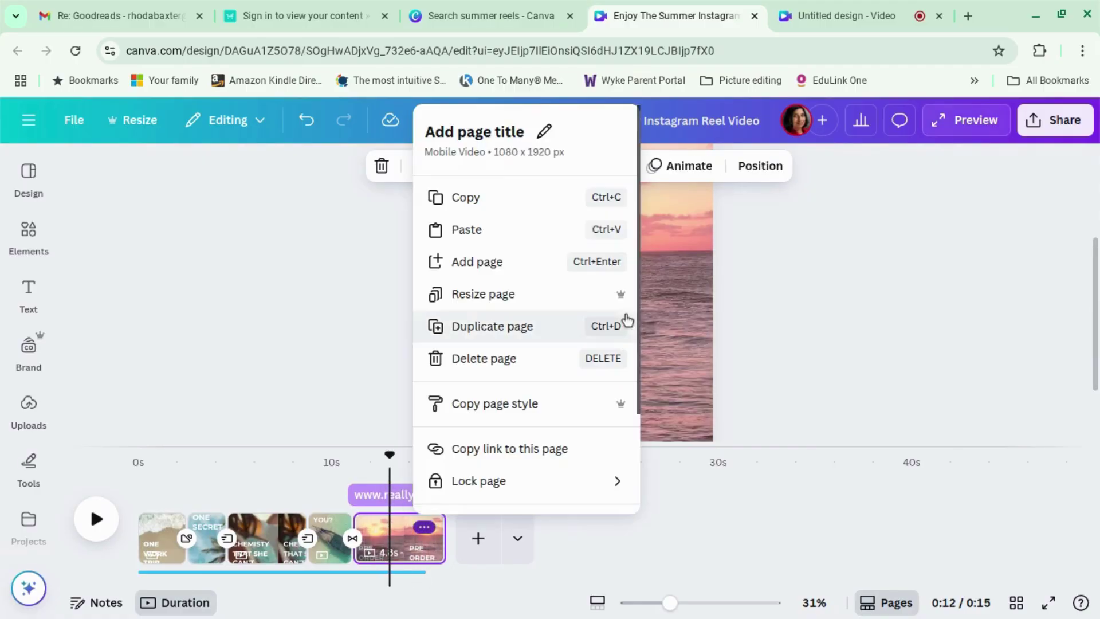
left_click(795, 355)
left_click_drag(669, 602, 657, 602)
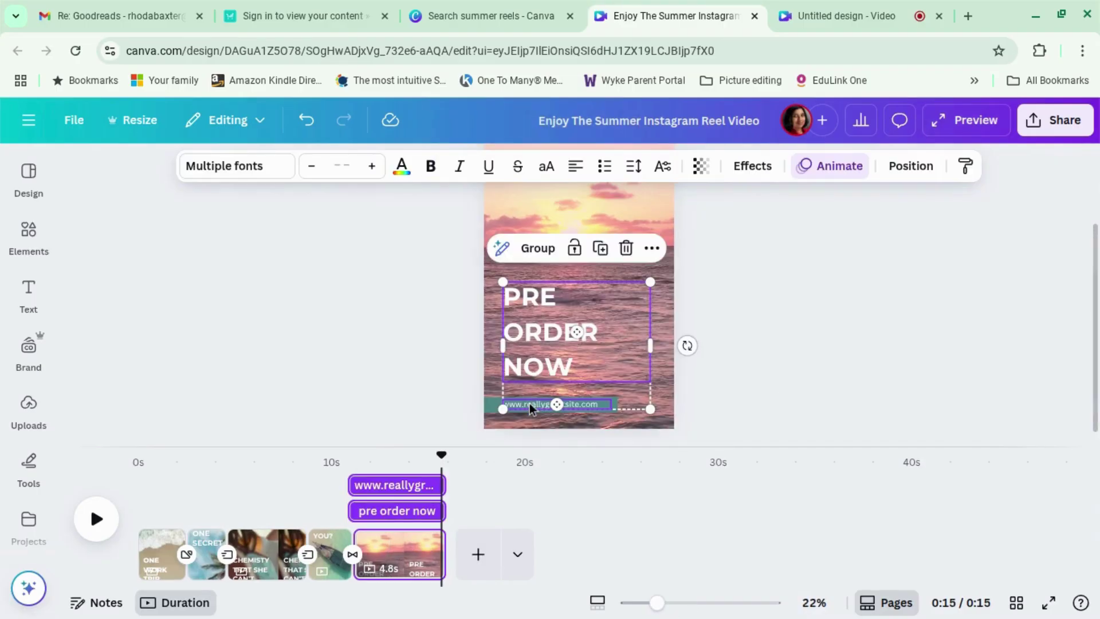
left_click(532, 405)
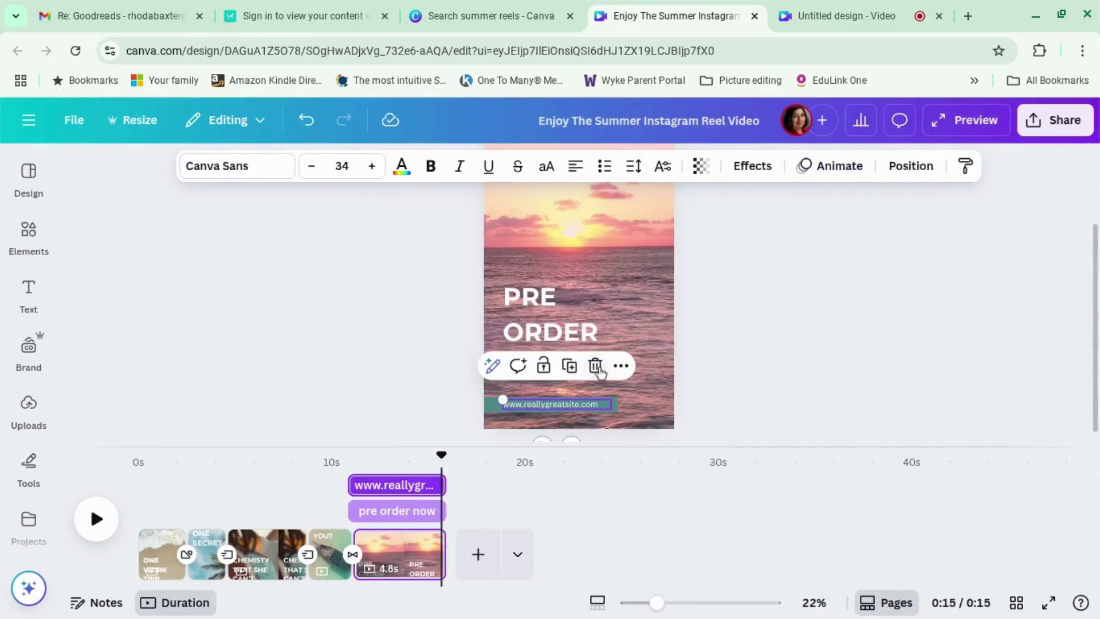
left_click(594, 365)
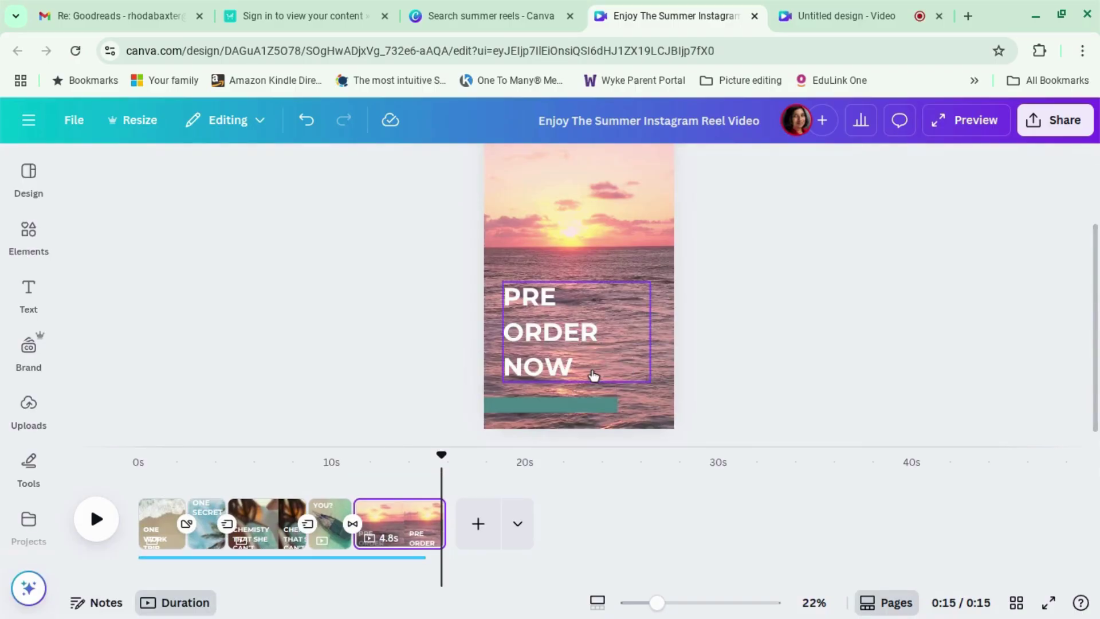
left_click(569, 405)
key("Delete")
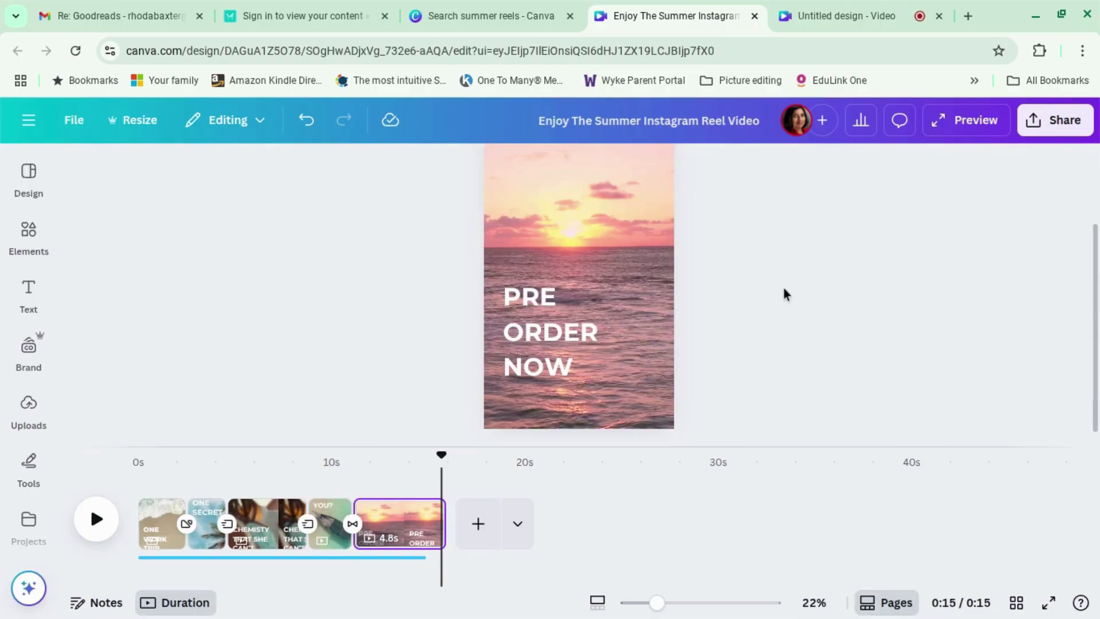
Search the uploads for "HCIRY" and add the "How Can I Resist You?" book cover to the last page
left_click(21, 371)
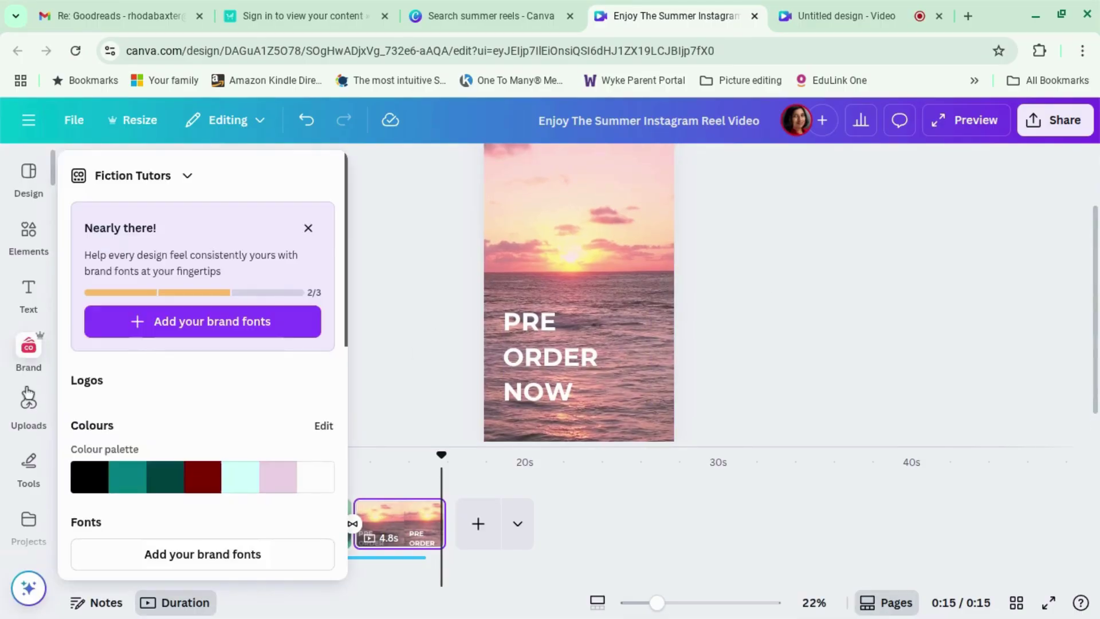
left_click(28, 192)
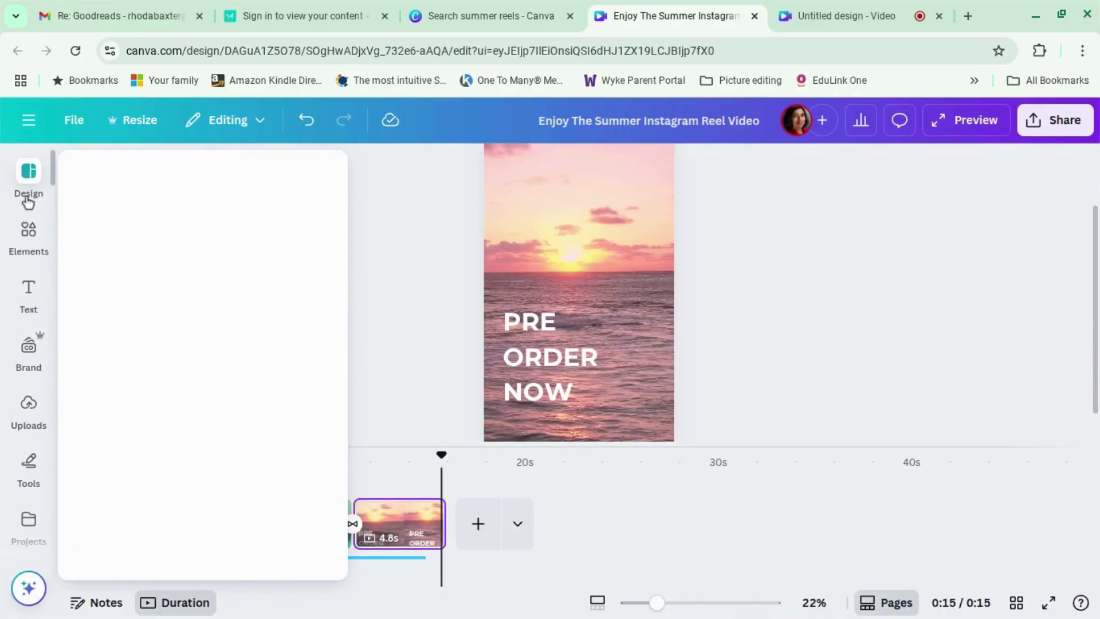
left_click(27, 414)
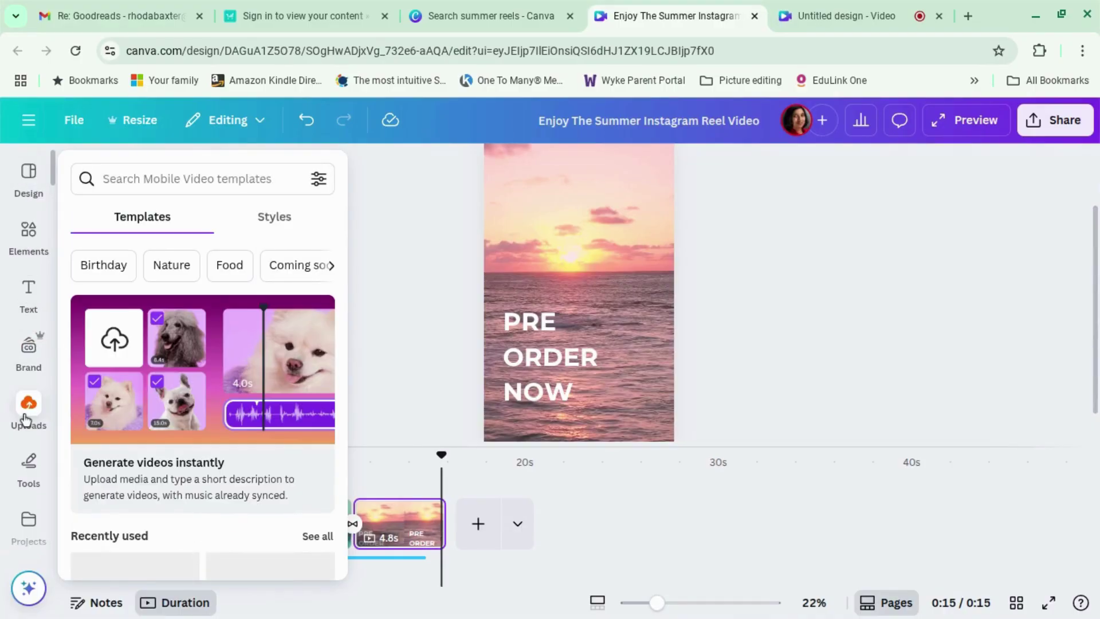
type("HCIRY")
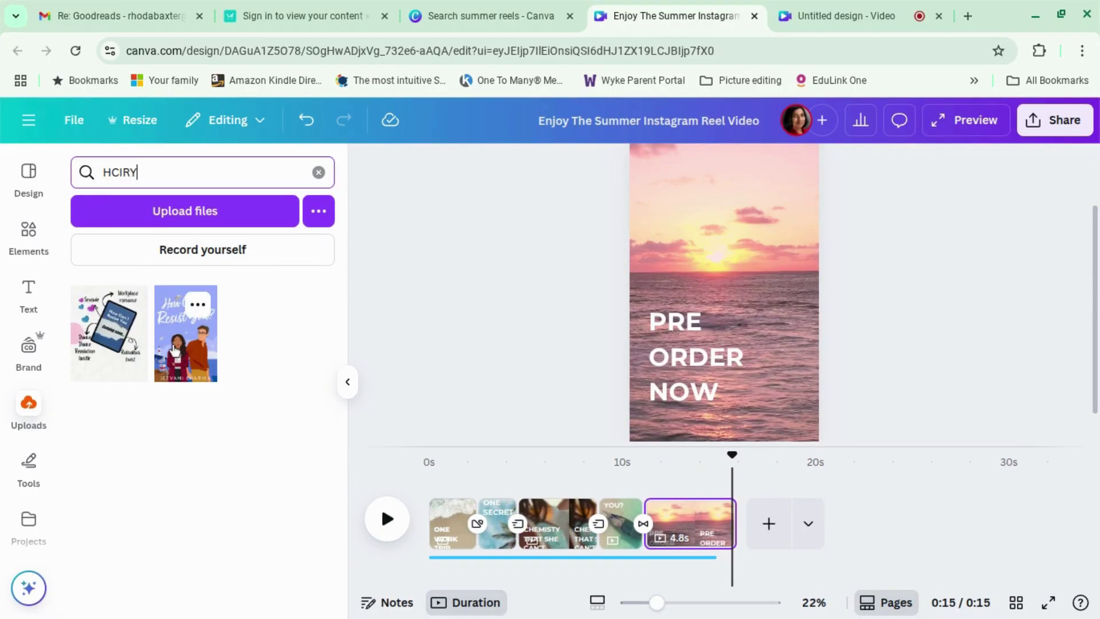
left_click(167, 350)
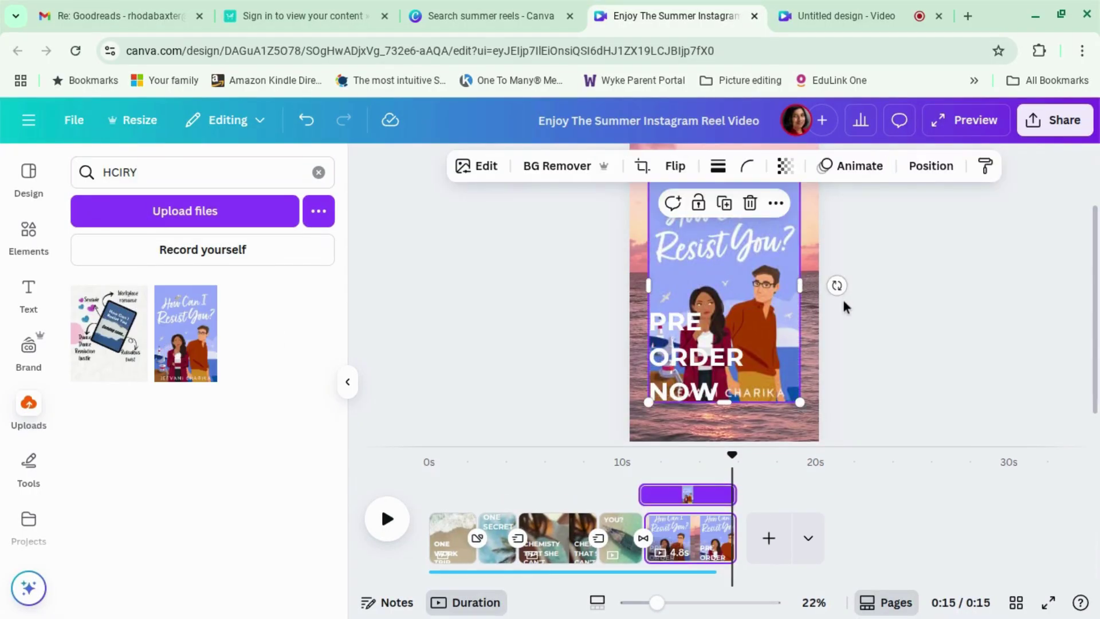
Shrink the book cover and centre it horizontally in the upper part of the page, above the "pre order now" text
scroll(820, 307, "up", 2)
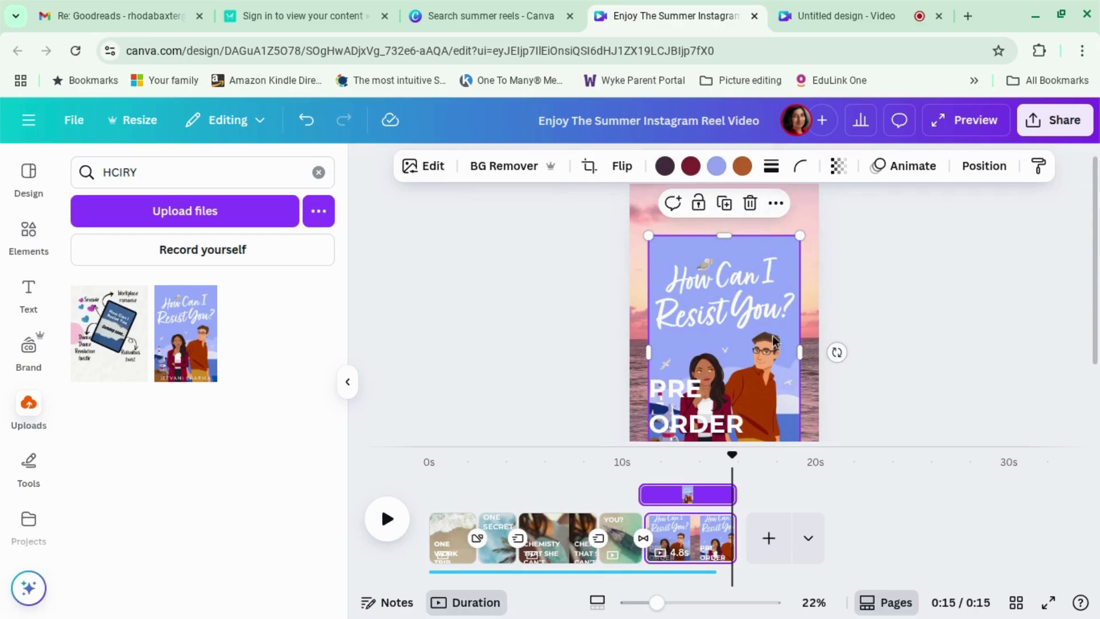
left_click_drag(773, 341, 768, 285)
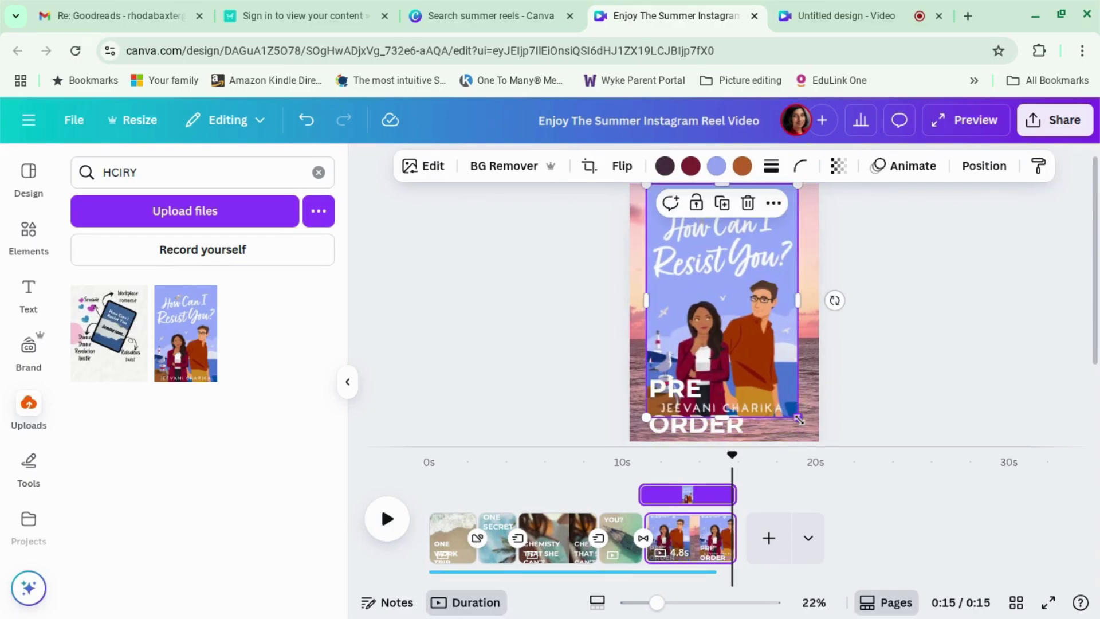
left_click_drag(798, 419, 765, 367)
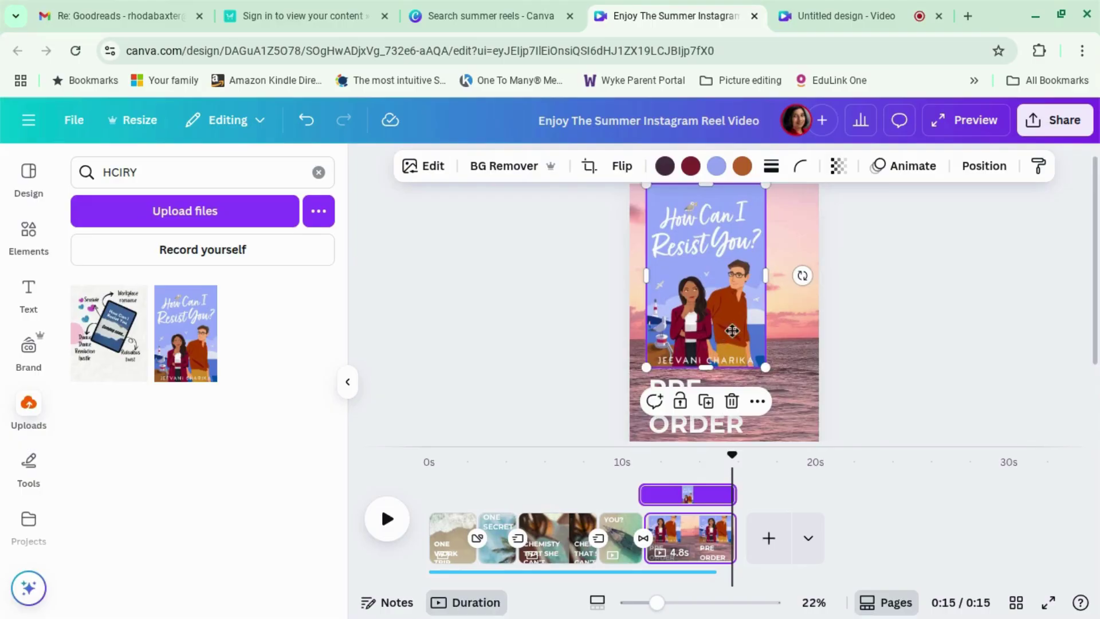
left_click_drag(732, 331, 738, 333)
scroll(867, 325, "down", 2)
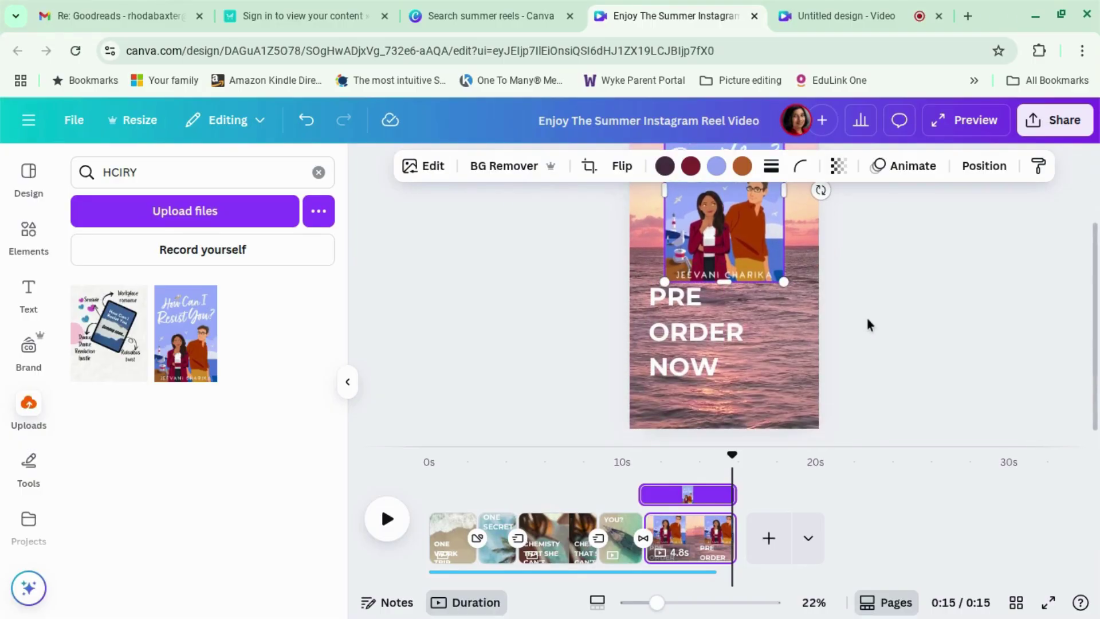
scroll(866, 324, "up", 1)
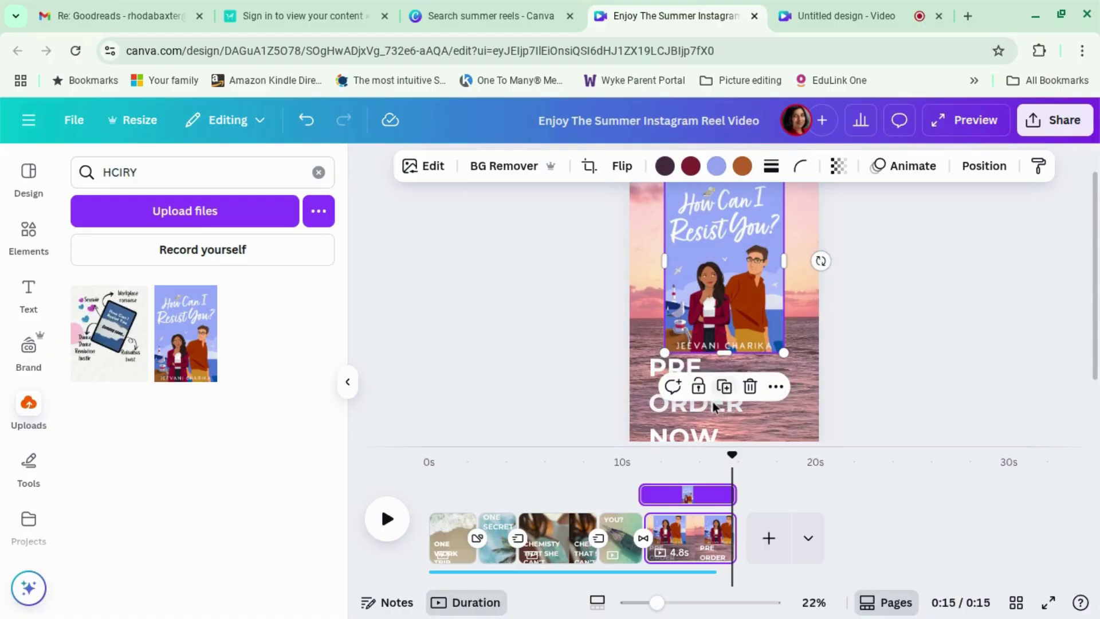
Set the line spacing of the "pre order now" text to 1.08
left_click(713, 407)
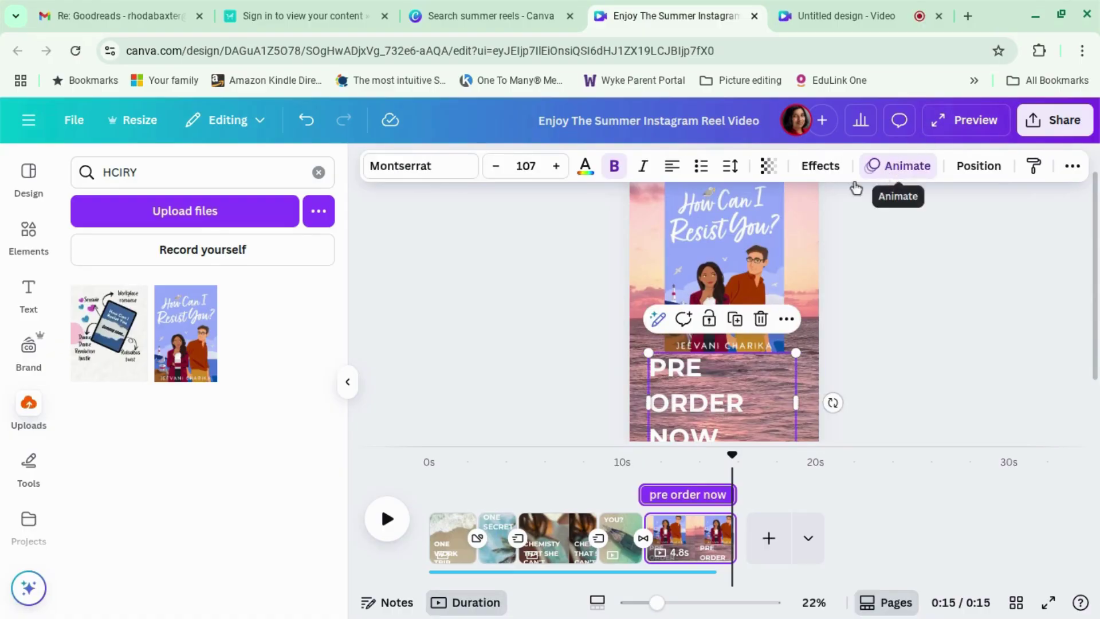
left_click(730, 166)
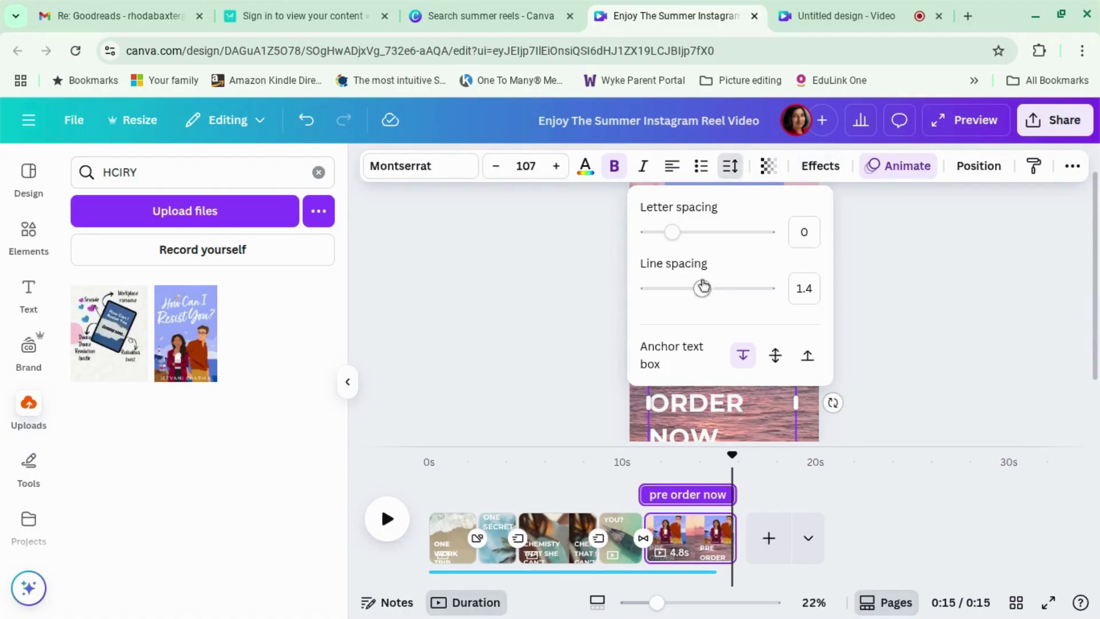
left_click_drag(684, 295, 681, 288)
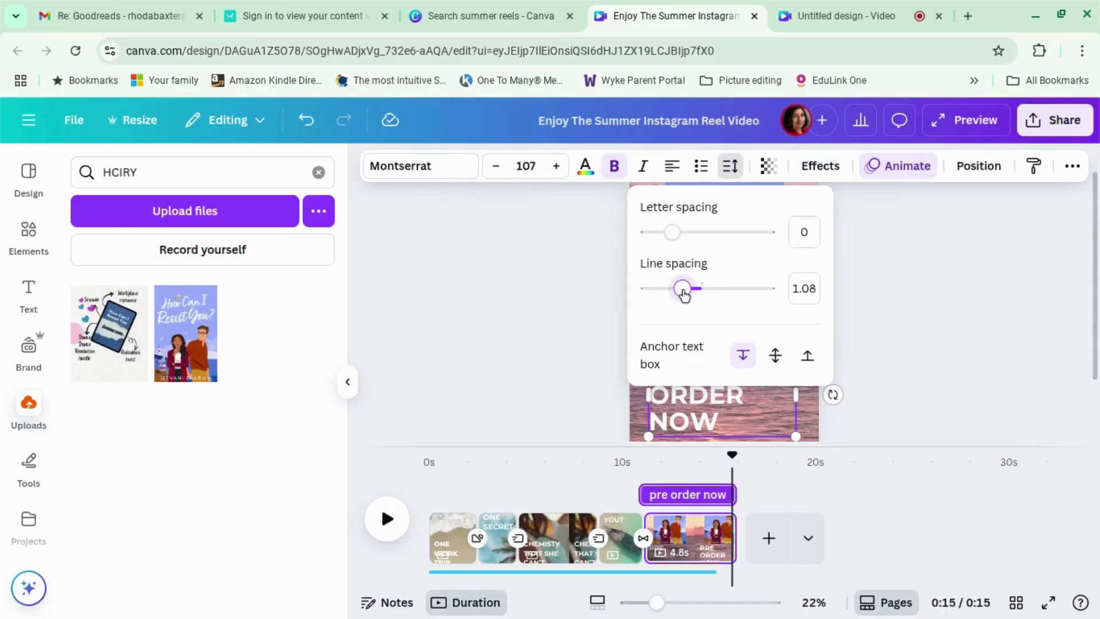
left_click(970, 265)
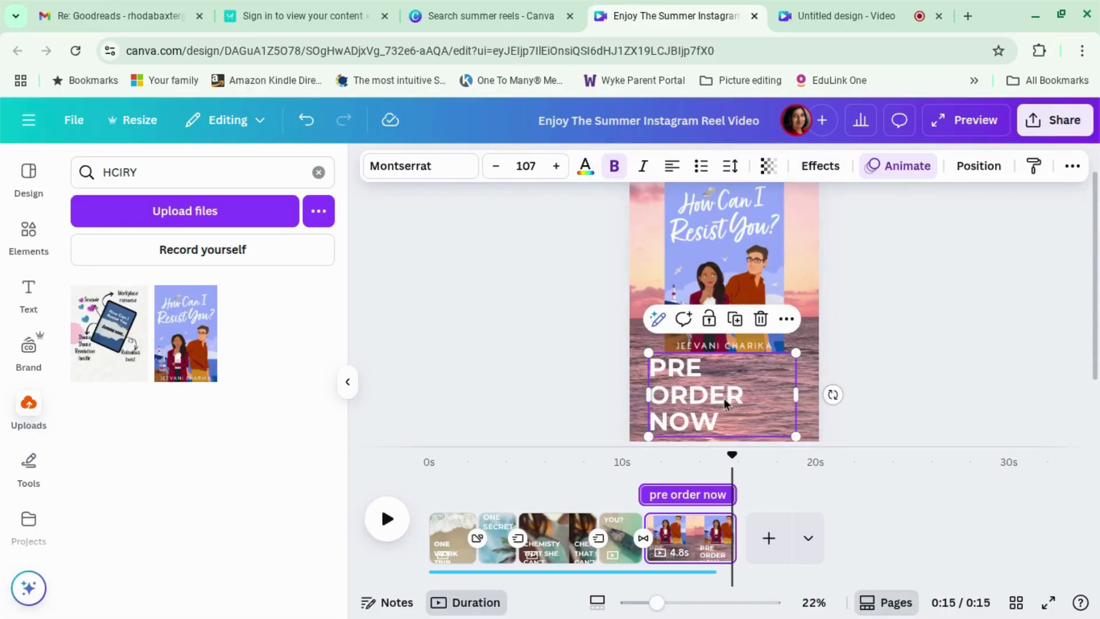
Move the "pre order now" text slightly down to leave a gap below the book cover
scroll(866, 344, "down", 2)
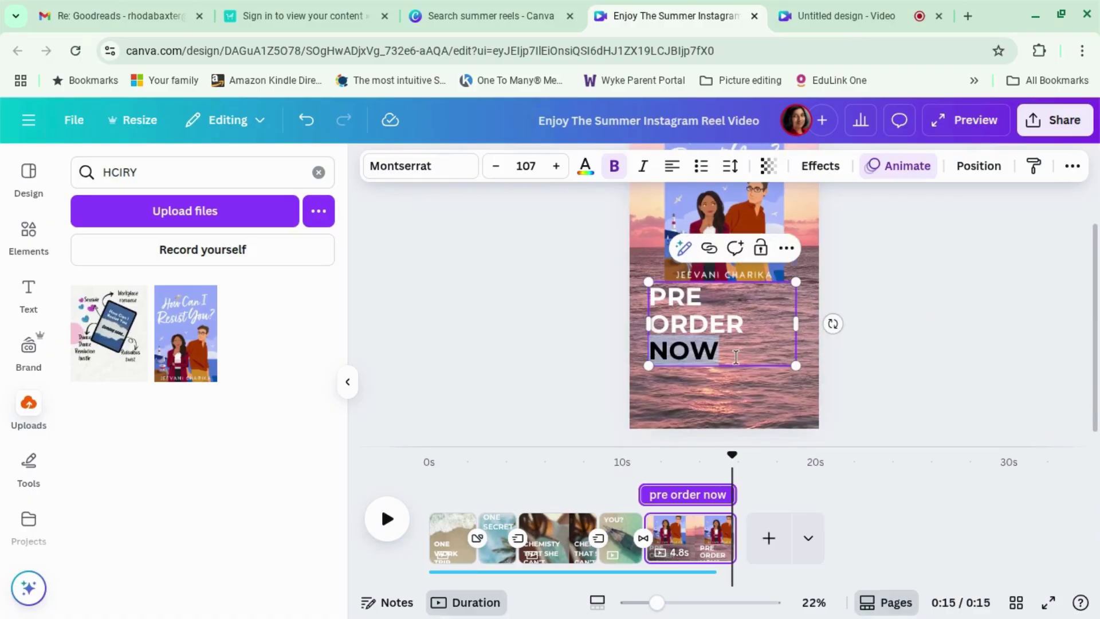
left_click(968, 297)
left_click_drag(689, 328, 690, 348)
left_click(988, 309)
Move the book cover slightly down so it sits just above the "pre order now" text
scroll(981, 309, "up", 3)
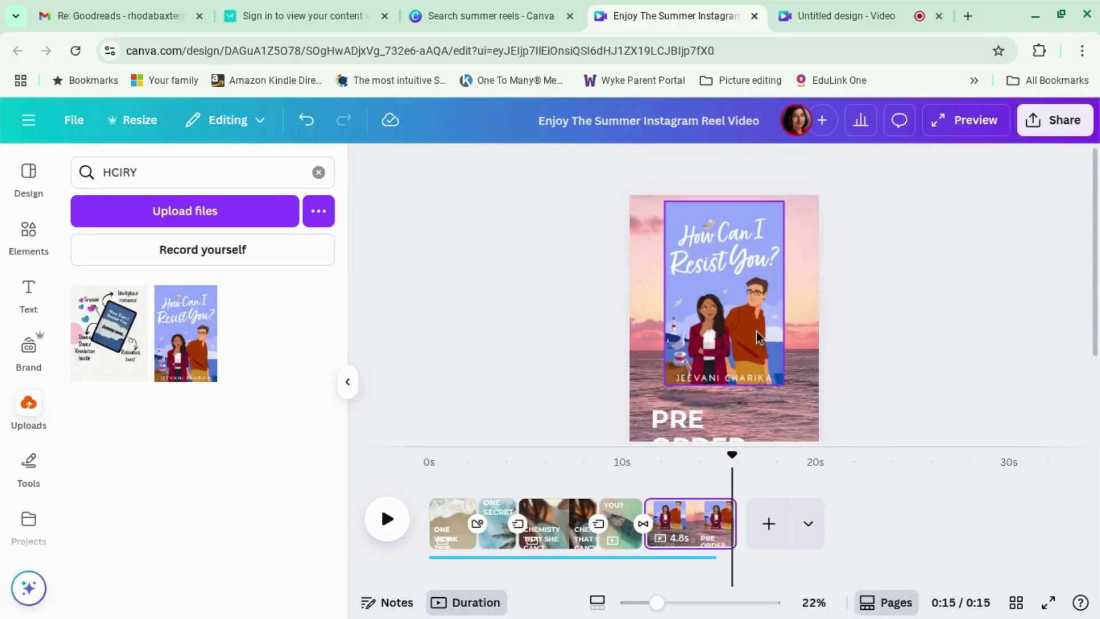
left_click_drag(756, 337, 752, 345)
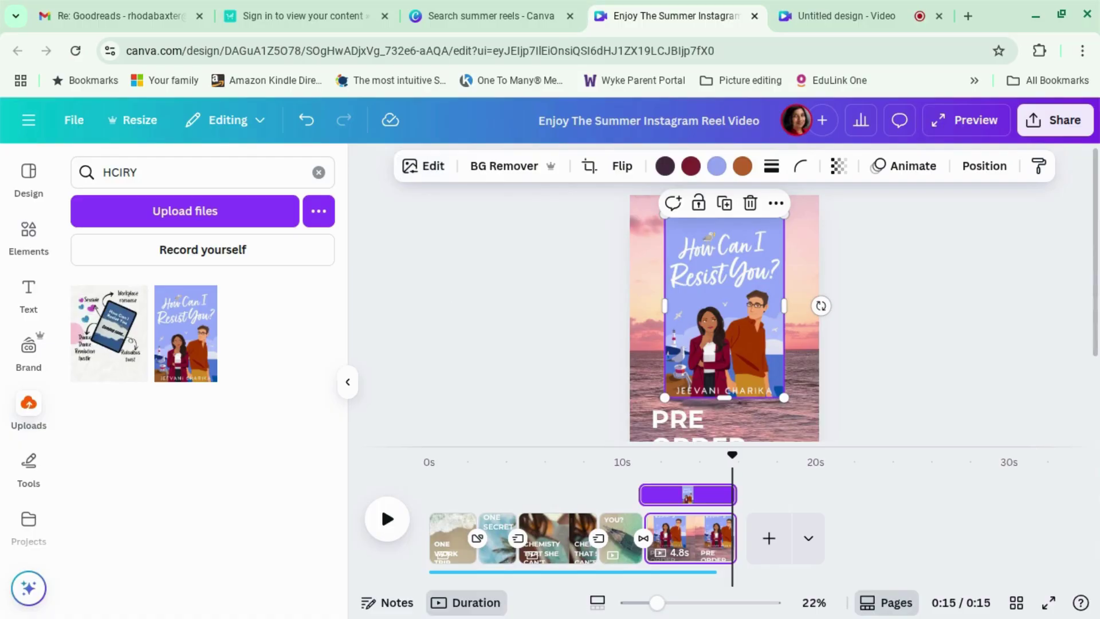
left_click(445, 306)
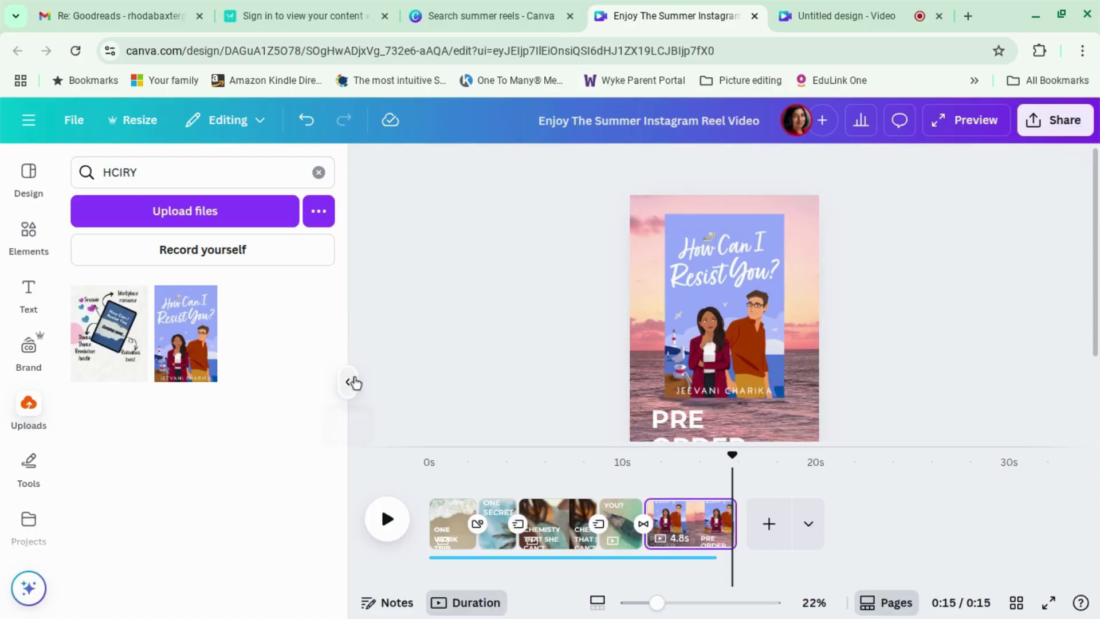
Apply the Outline shadow effect to the book cover on the last page
left_click(347, 381)
left_click(546, 239)
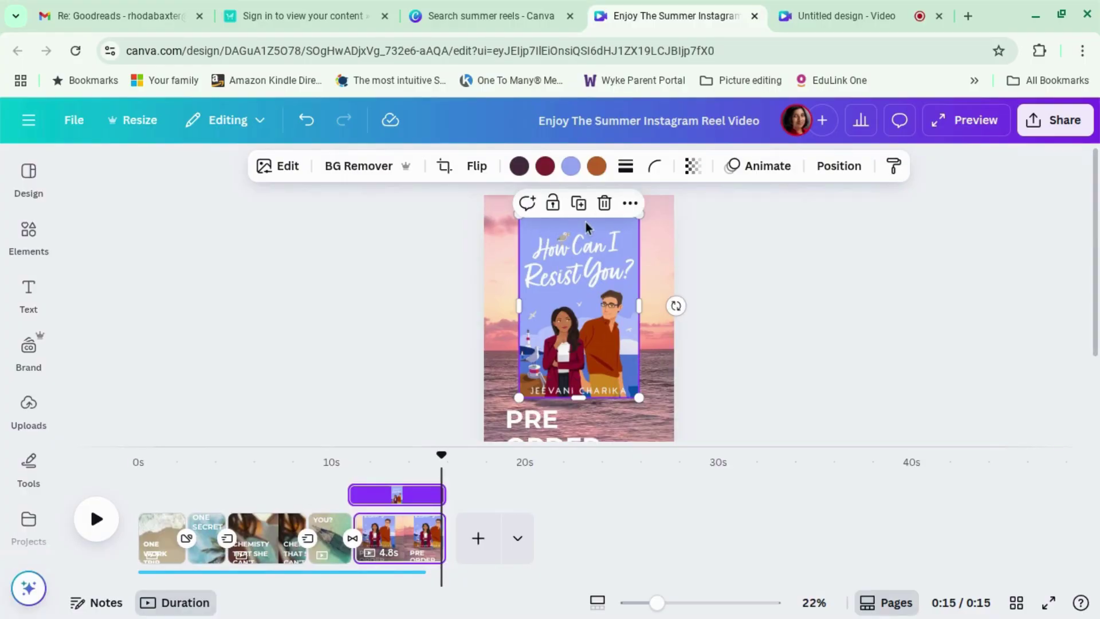
left_click(292, 170)
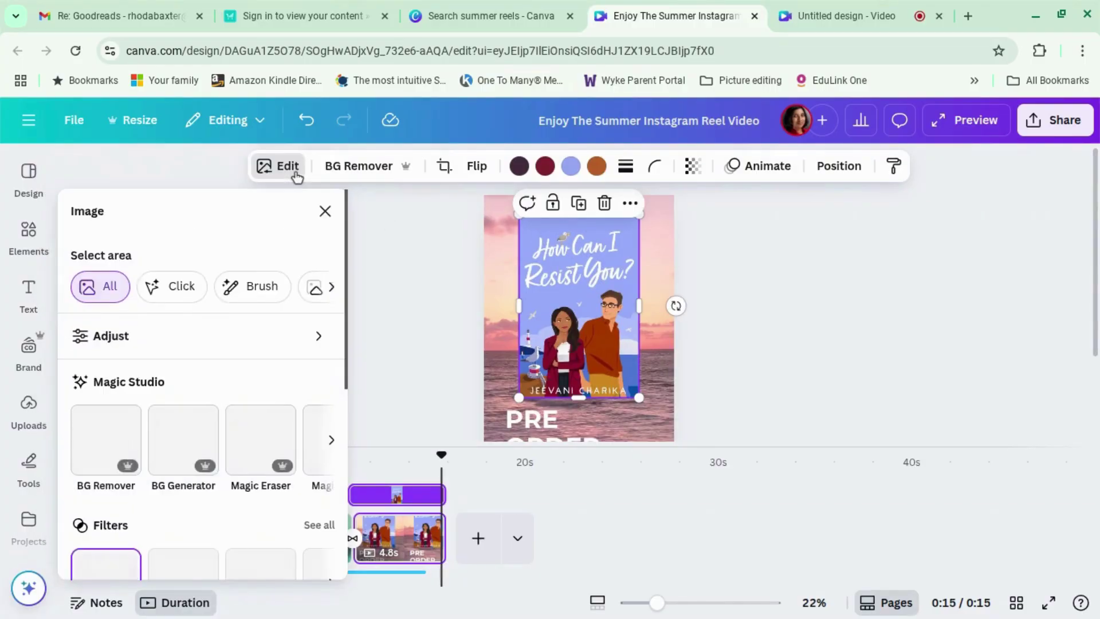
scroll(256, 362, "down", 6)
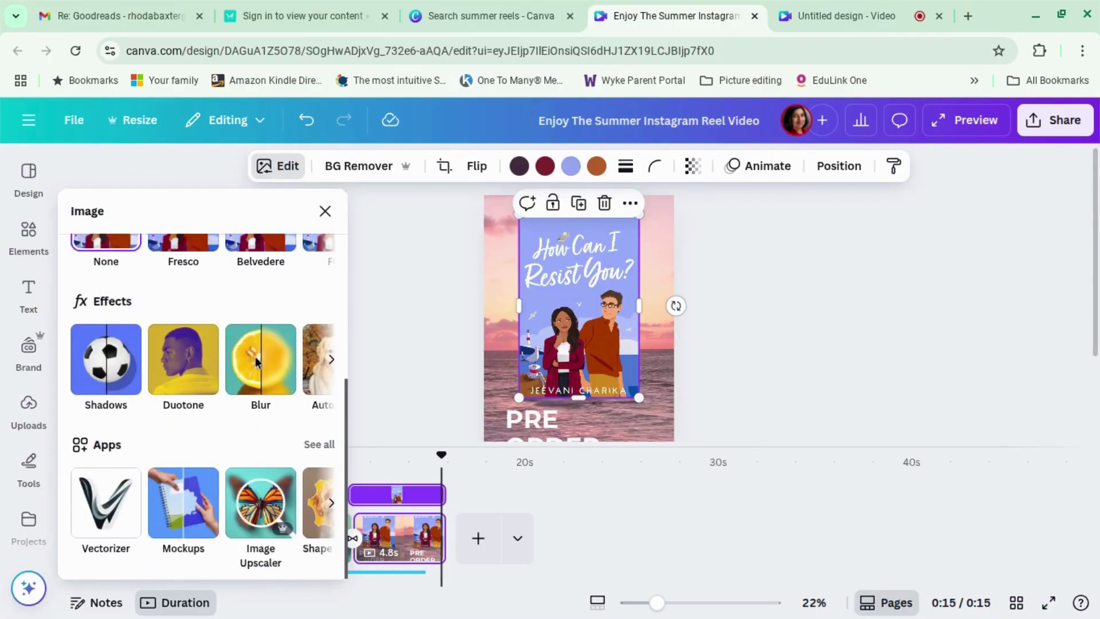
left_click(101, 374)
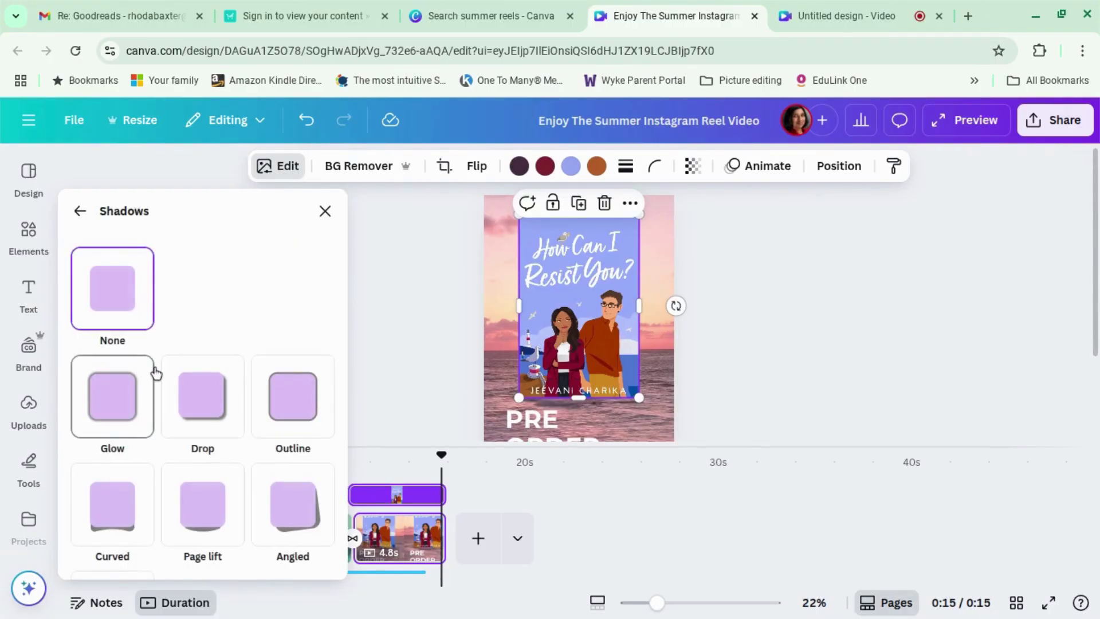
scroll(156, 374, "down", 2)
left_click(287, 290)
scroll(286, 304, "up", 1)
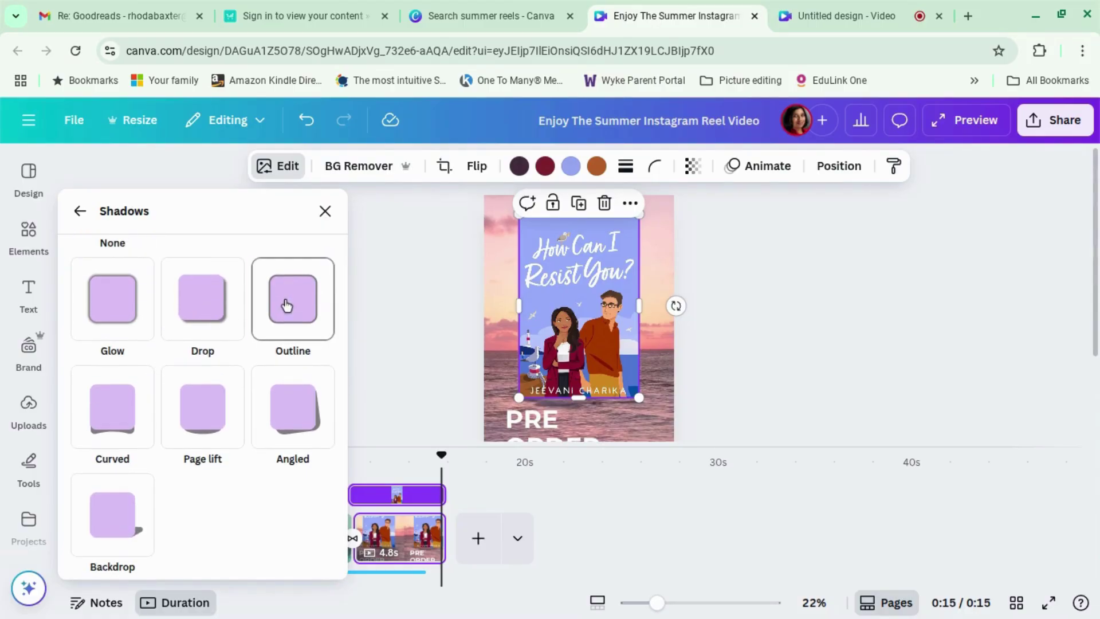
left_click(287, 305)
scroll(243, 435, "down", 1)
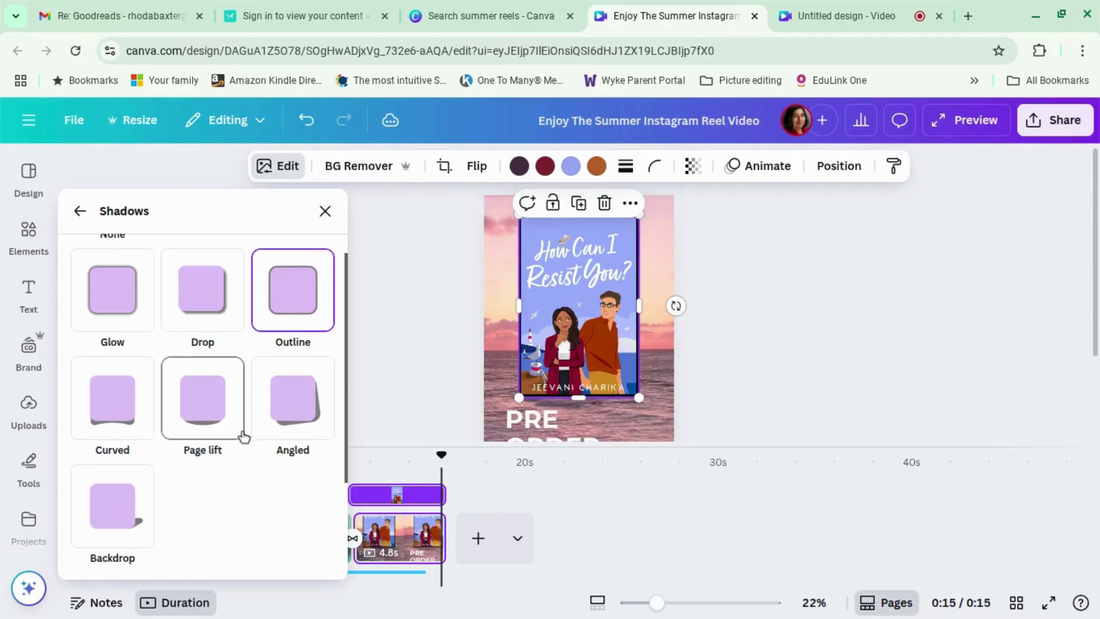
Set the intensity of the book cover's outline shadow to 85
scroll(244, 436, "down", 3)
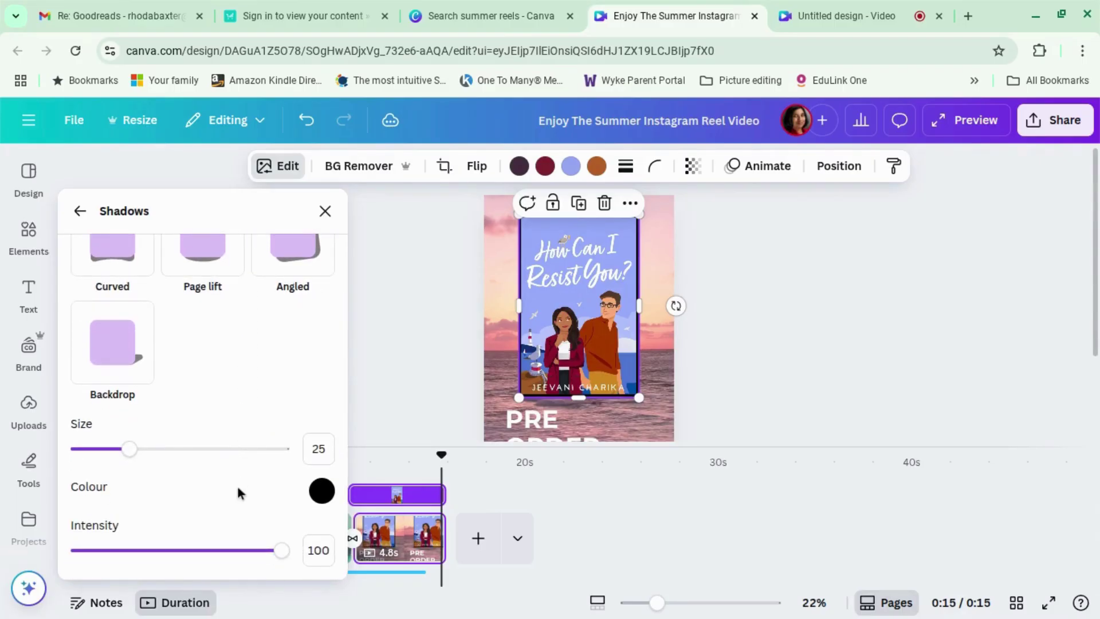
left_click_drag(281, 549, 250, 550)
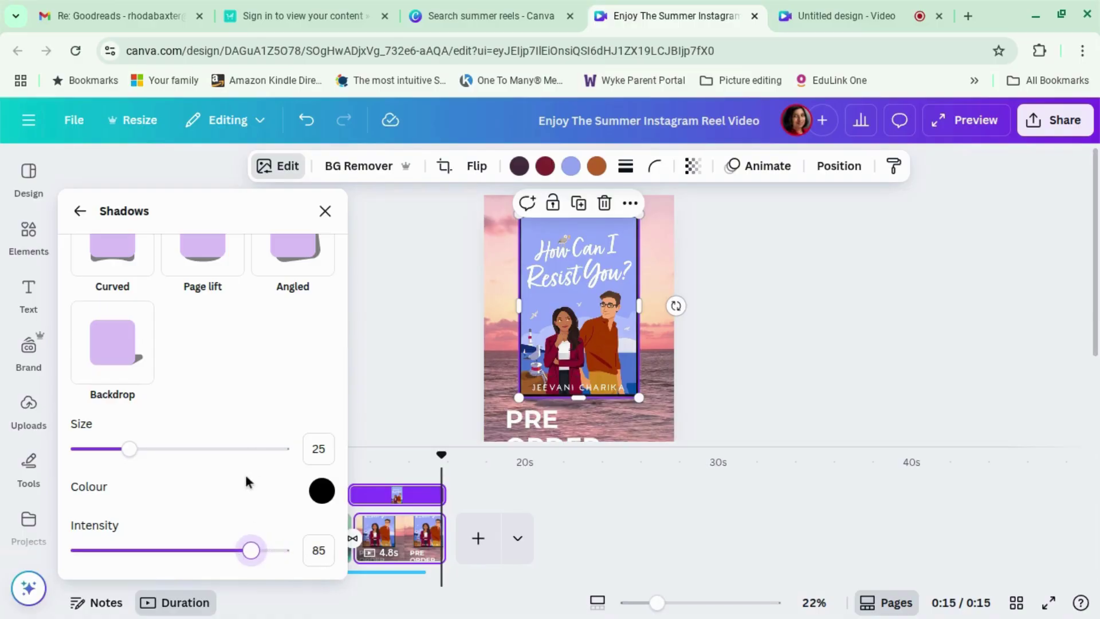
left_click(398, 370)
left_click(820, 270)
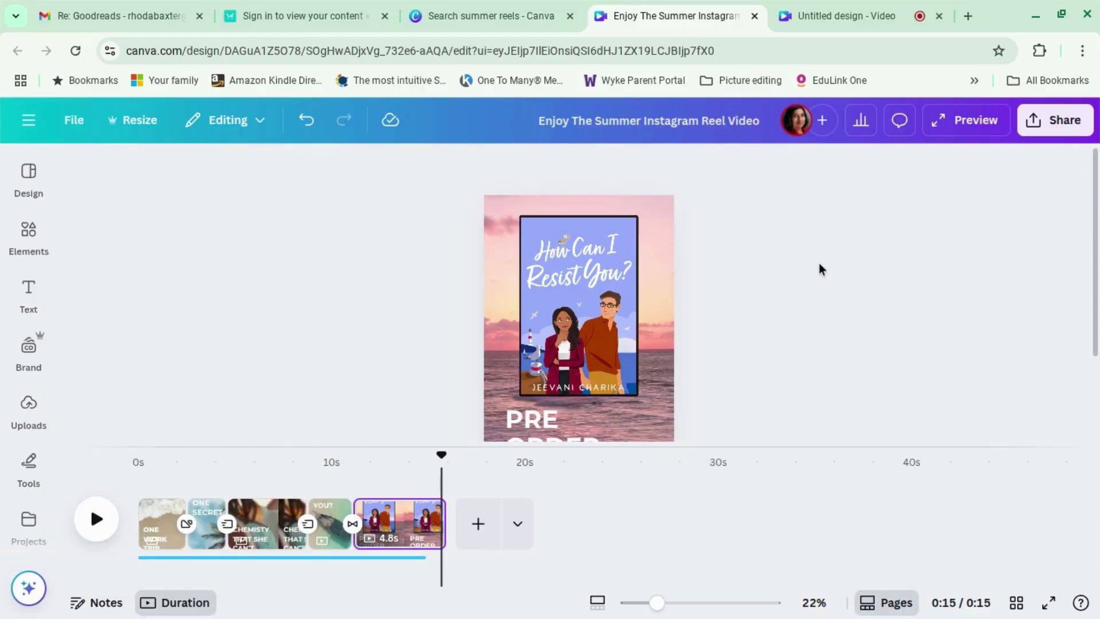
Change the book cover's shadow effect to Glow
left_click(612, 309)
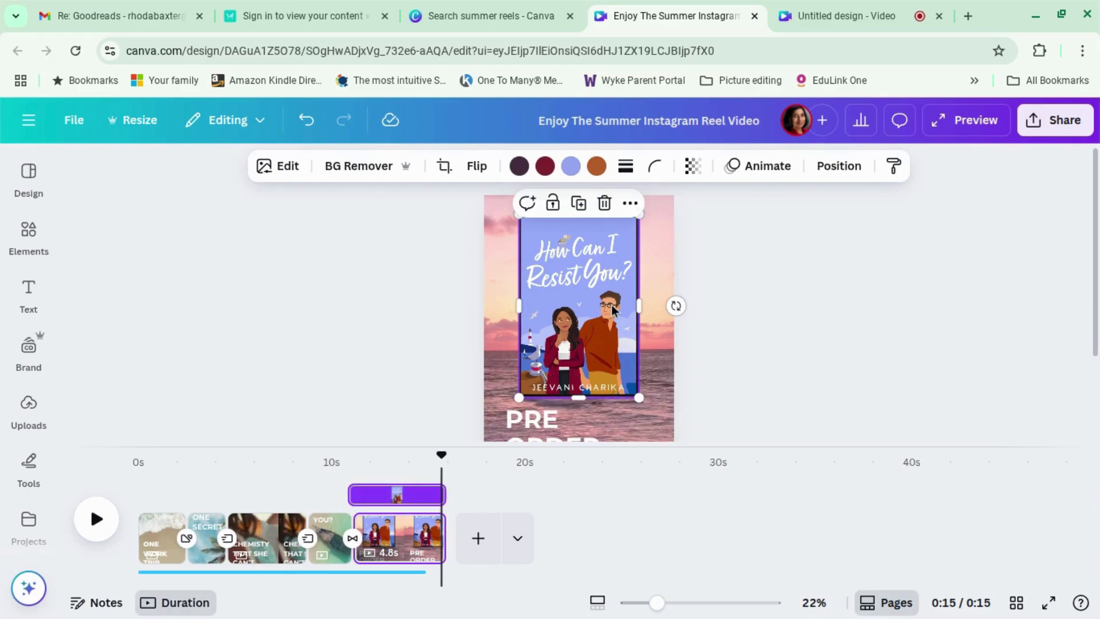
left_click(288, 170)
left_click(288, 167)
left_click(289, 170)
left_click(320, 160)
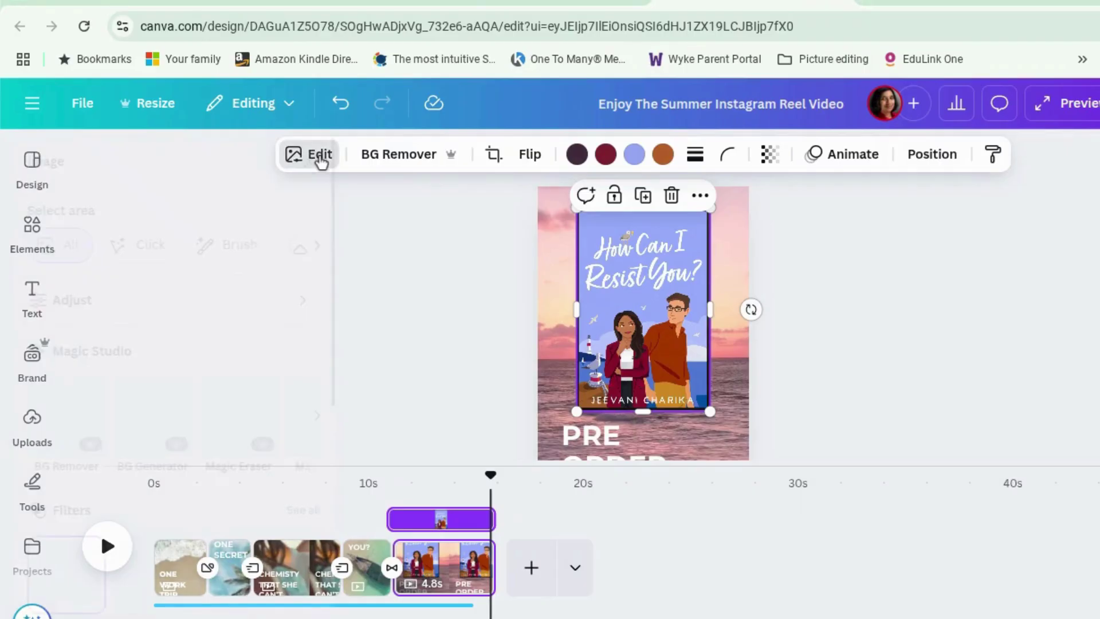
scroll(186, 431, "down", 2)
scroll(186, 431, "down", 4)
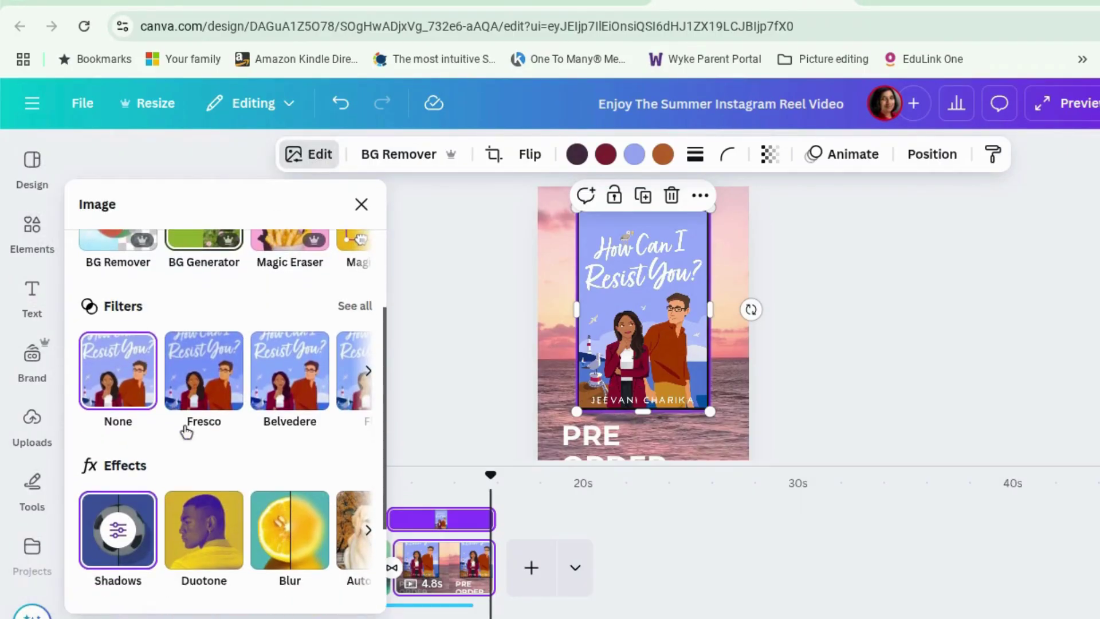
left_click(126, 448)
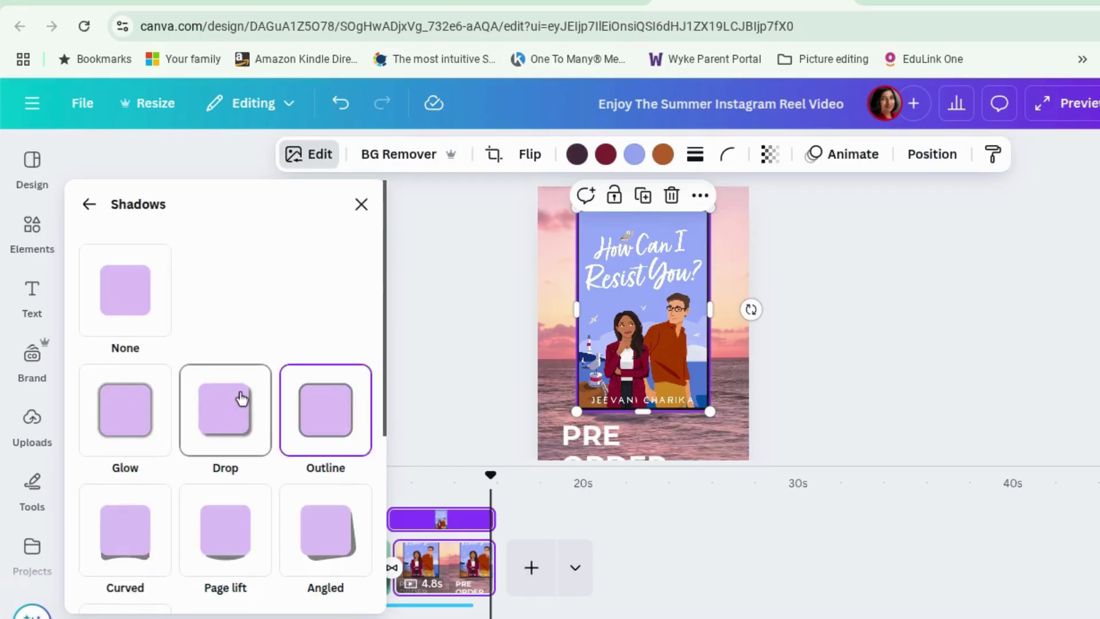
scroll(239, 397, "down", 5)
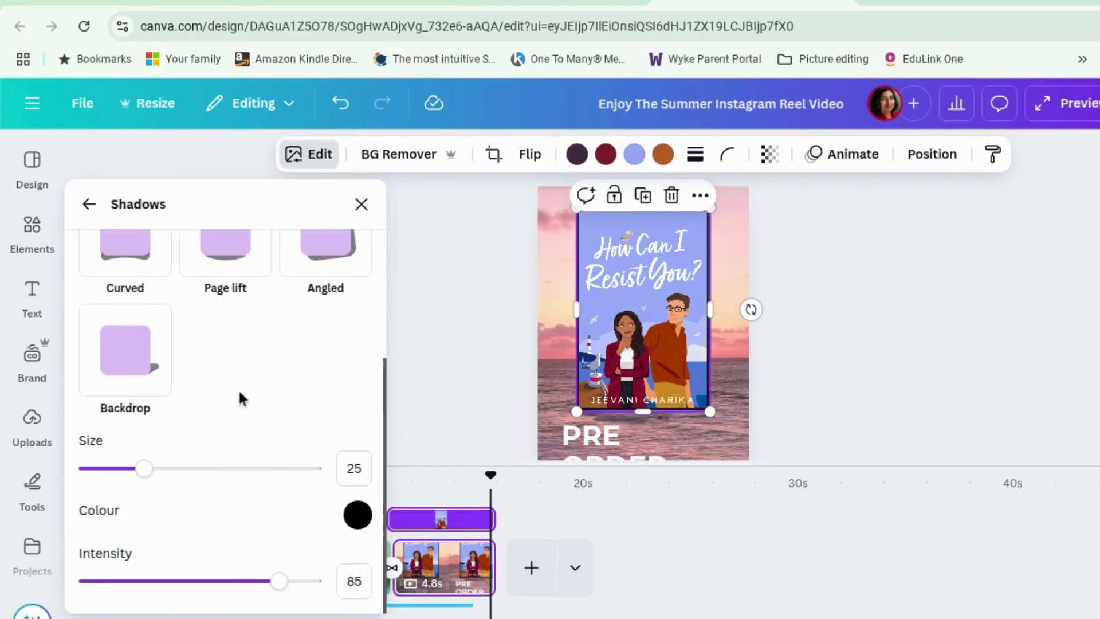
scroll(240, 397, "up", 5)
left_click(145, 433)
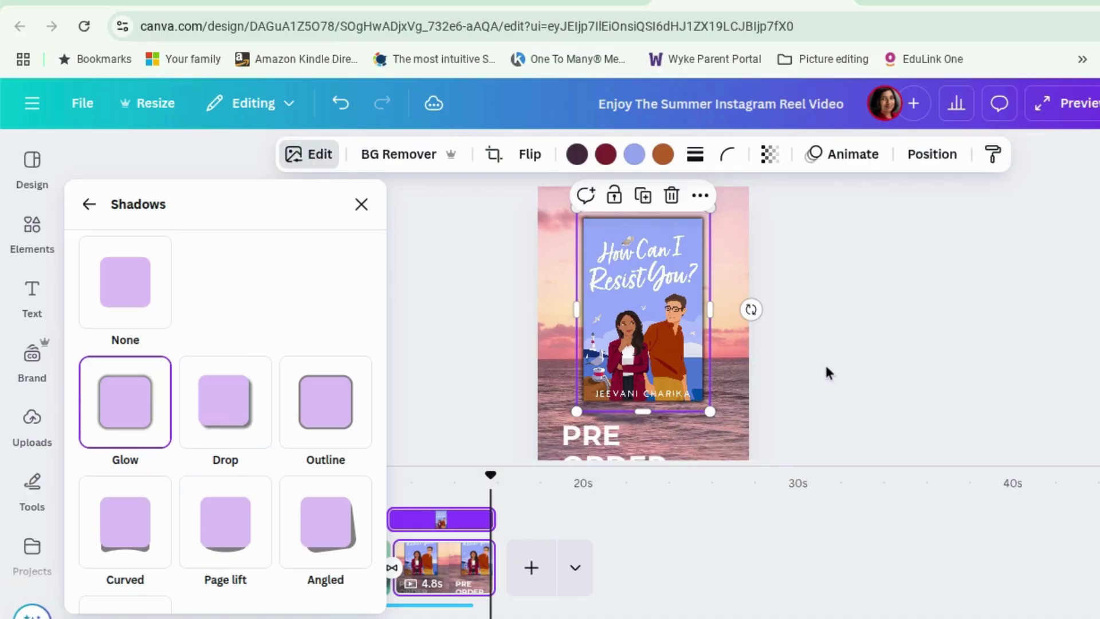
key("Escape")
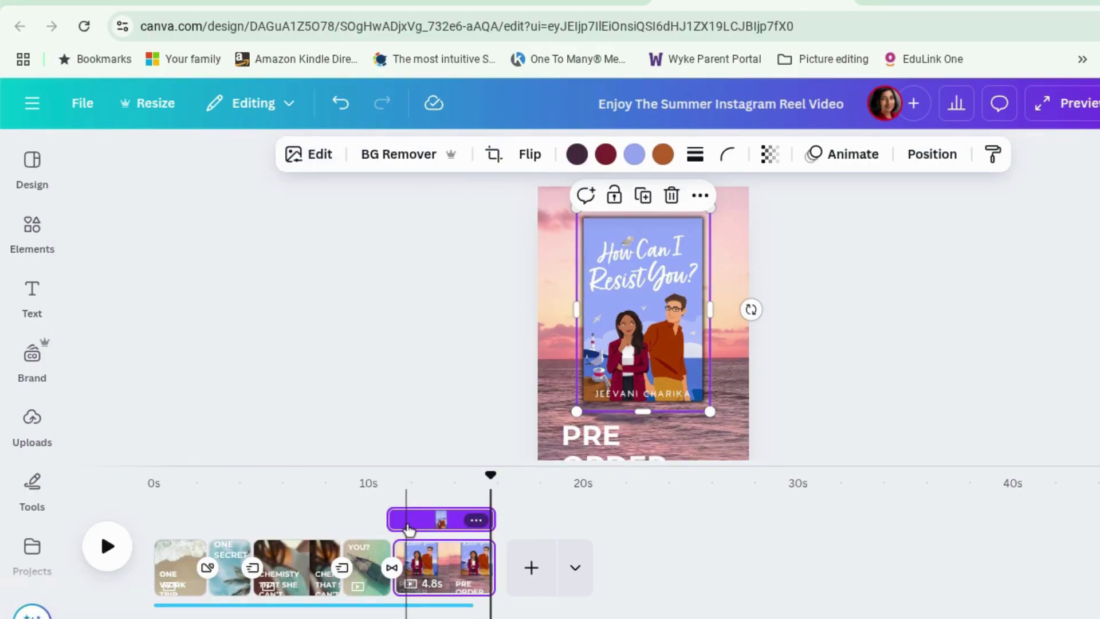
Animate the book cover with the Succession effect, playing on enter
left_click(853, 156)
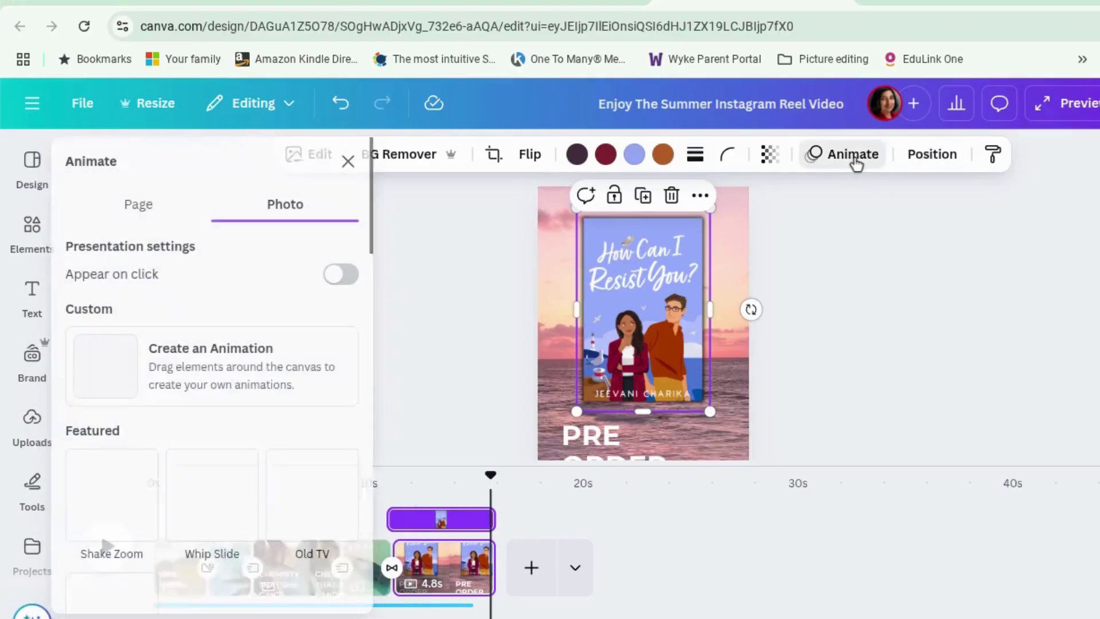
scroll(268, 433, "down", 5)
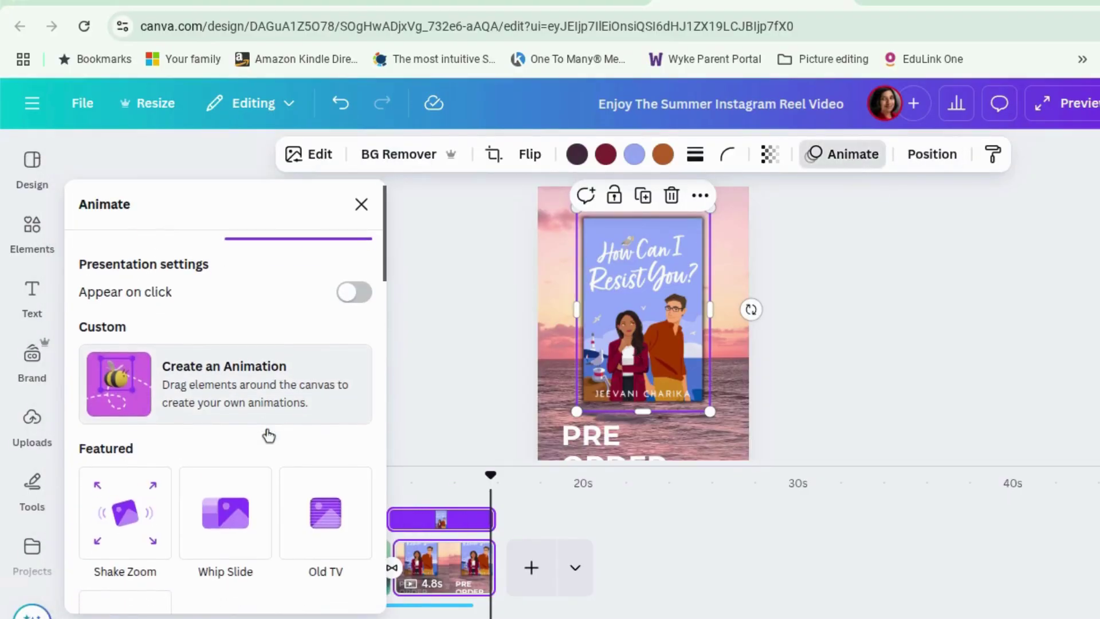
scroll(268, 435, "down", 5)
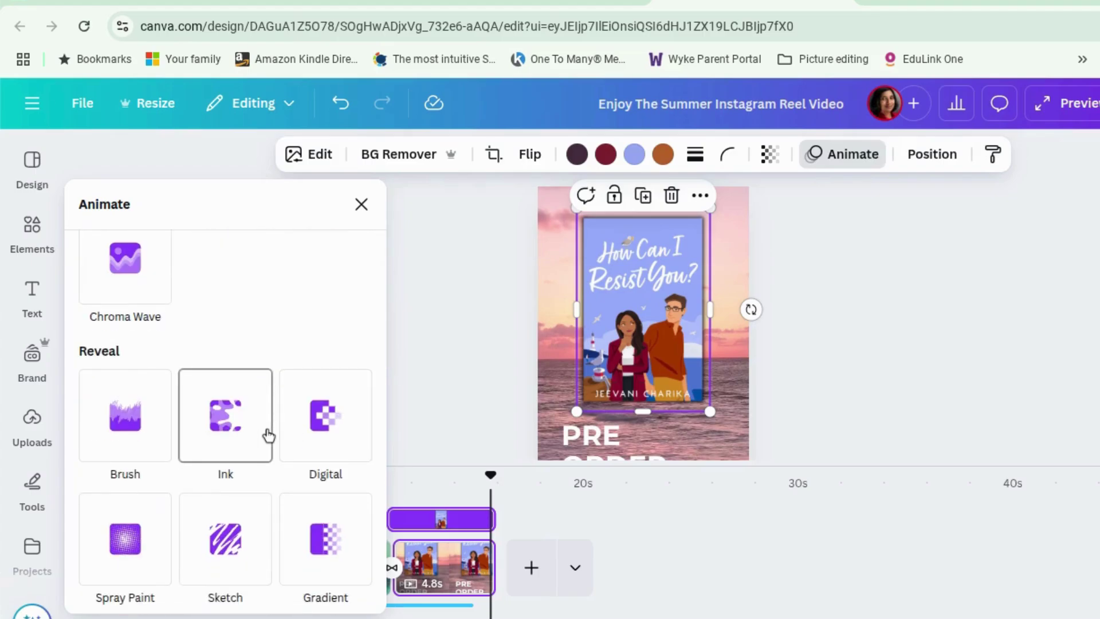
scroll(246, 455, "down", 4)
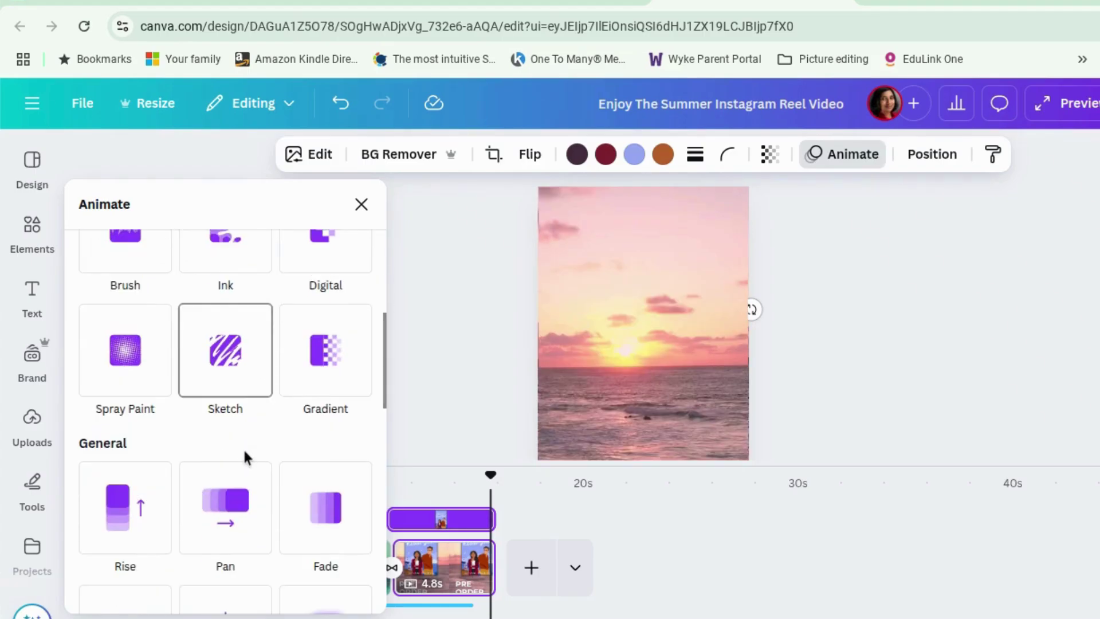
scroll(247, 458, "down", 2)
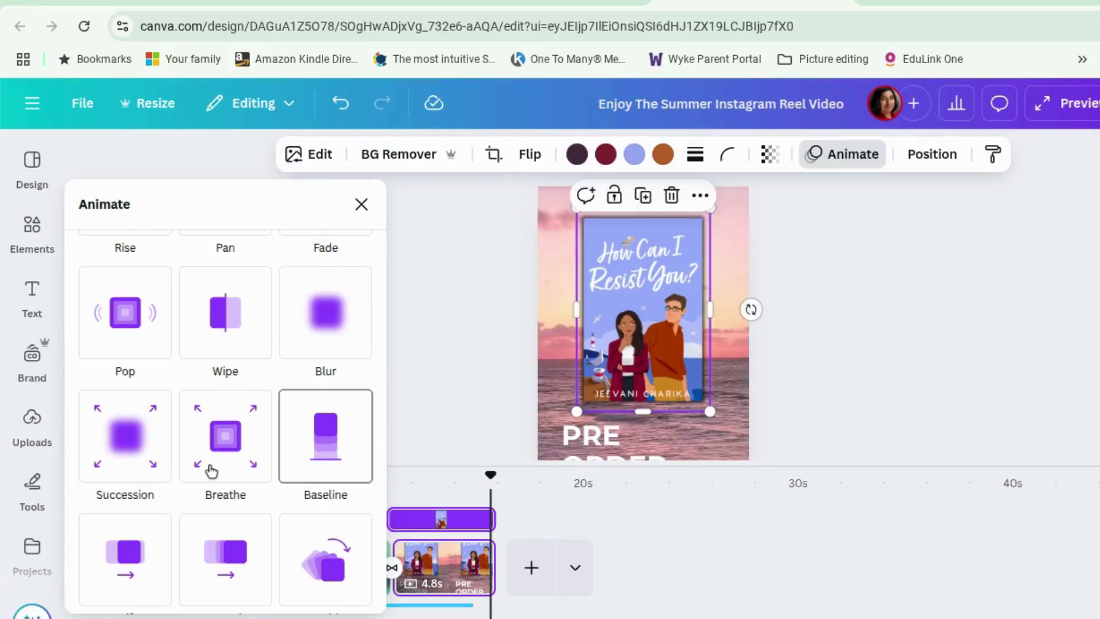
left_click(112, 459)
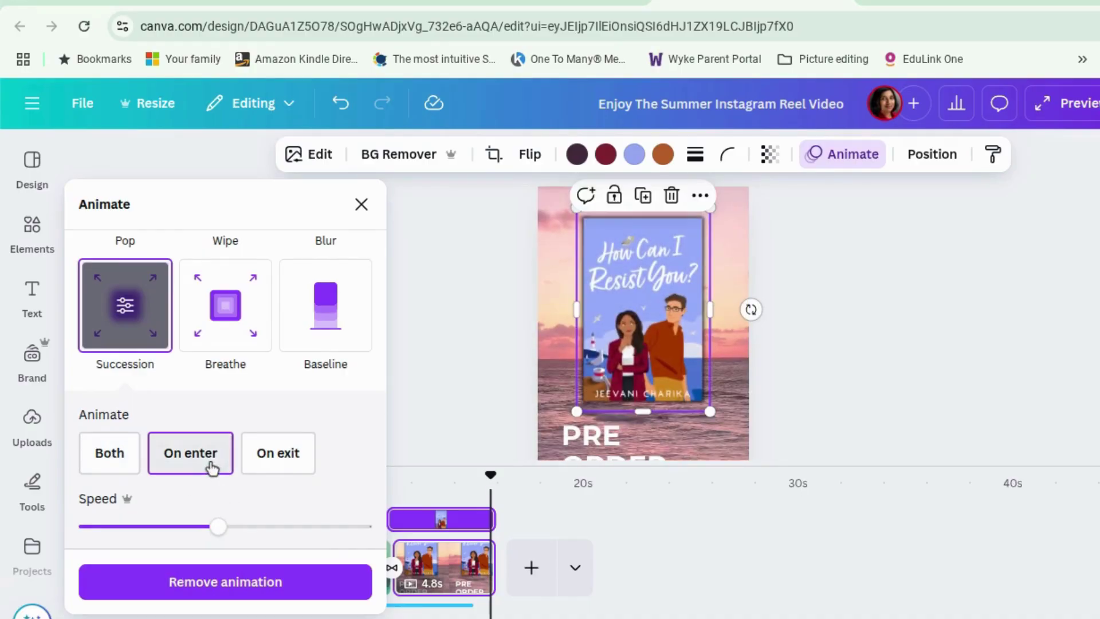
key("Escape")
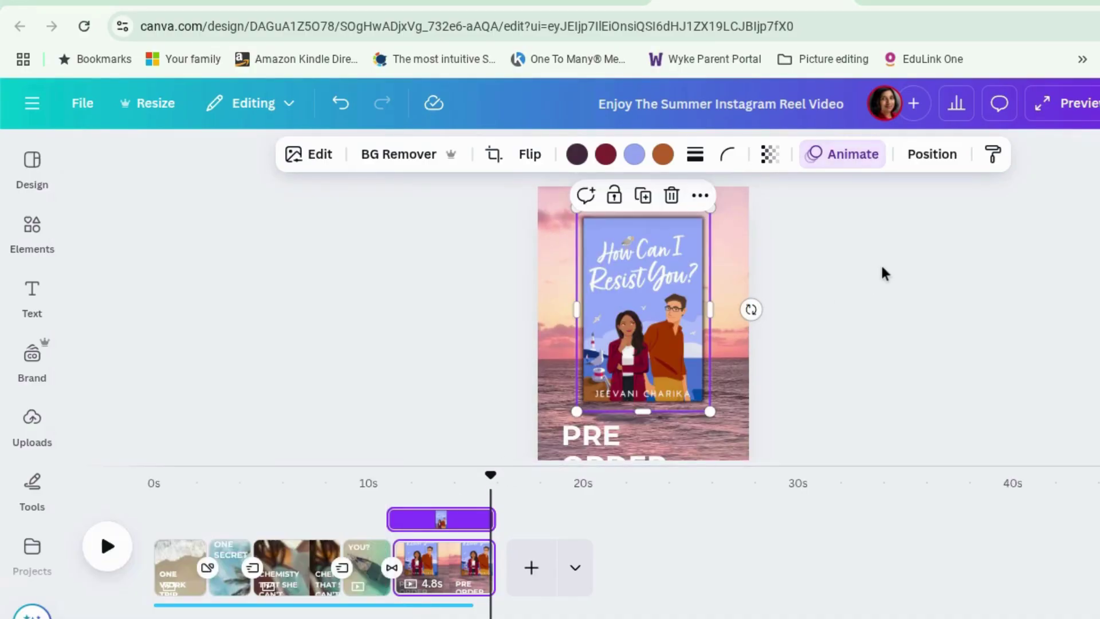
left_click(186, 564)
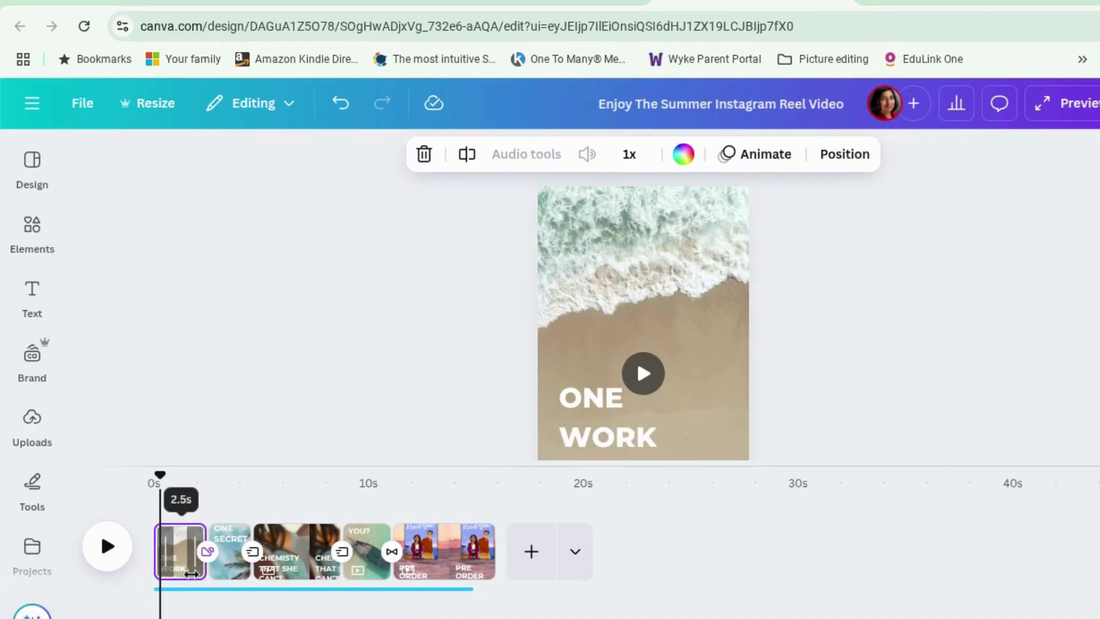
scroll(622, 356, "down", 2)
scroll(622, 360, "down", 1)
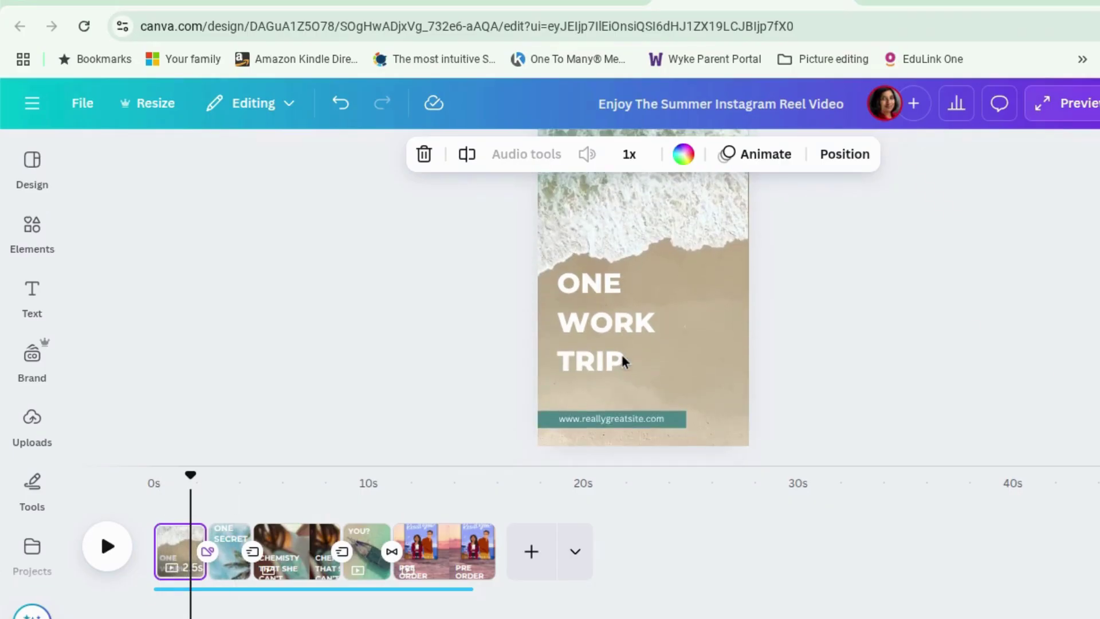
left_click(602, 422)
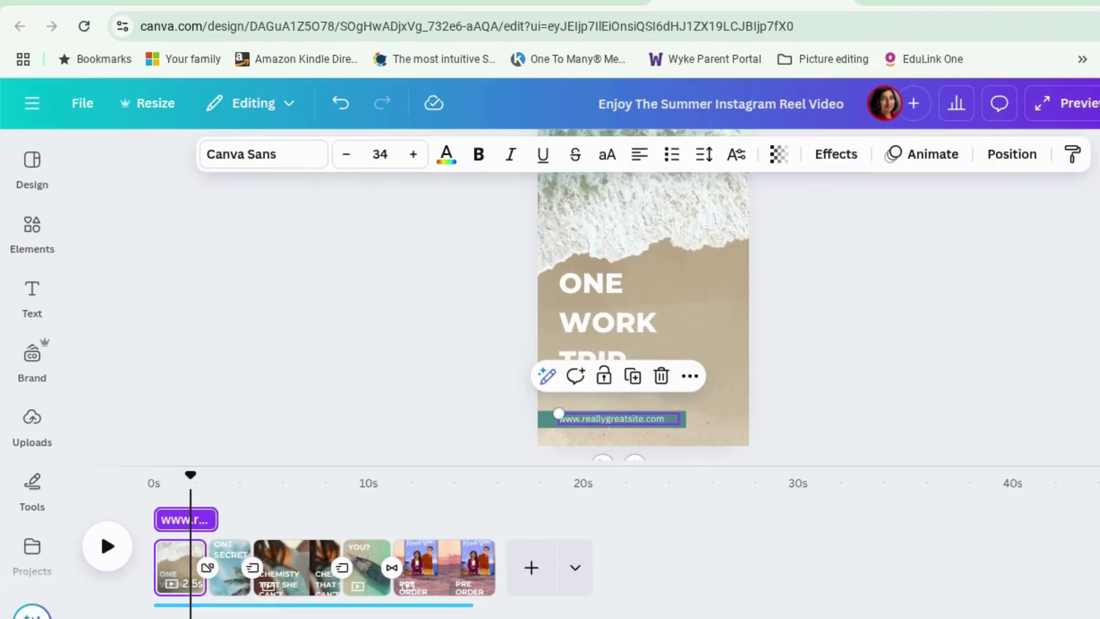
key("Delete")
left_click(601, 423)
key("Delete")
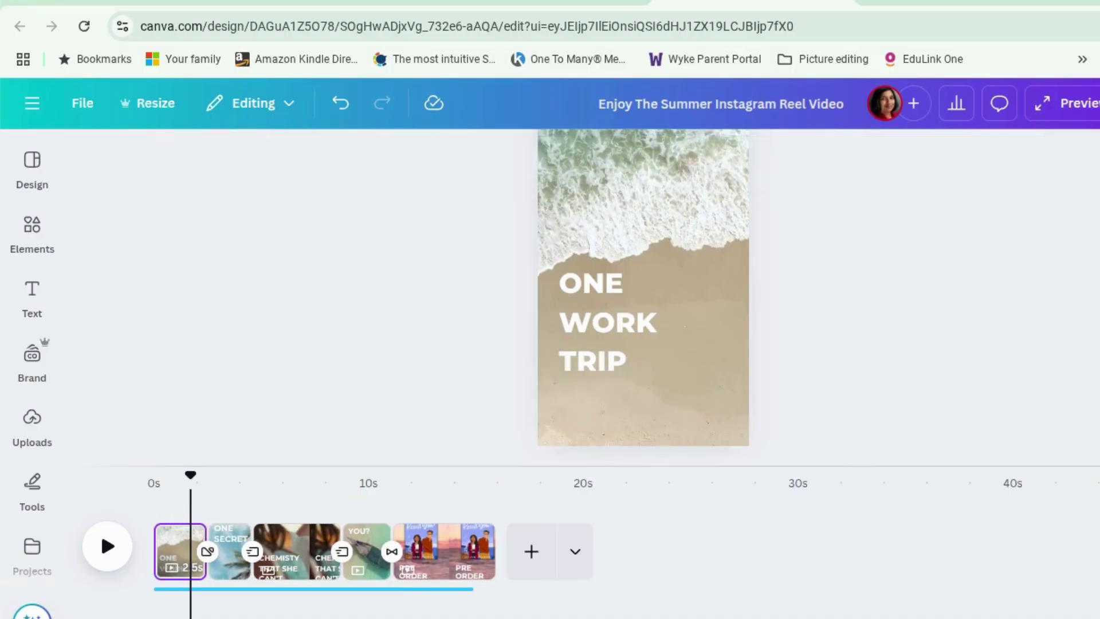
left_click(226, 559)
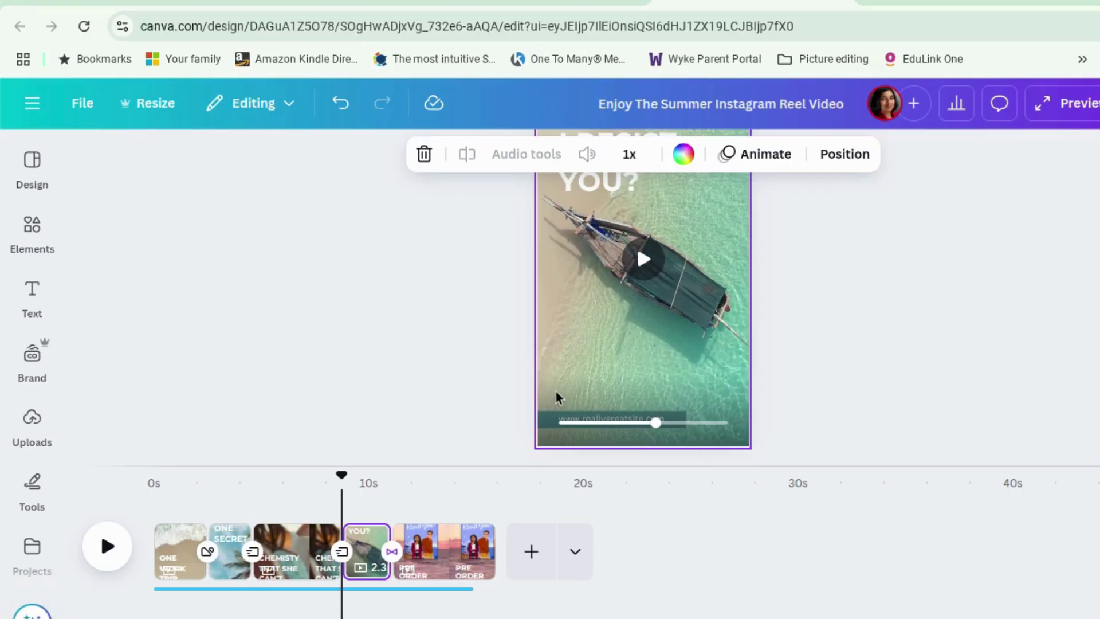
left_click(440, 432)
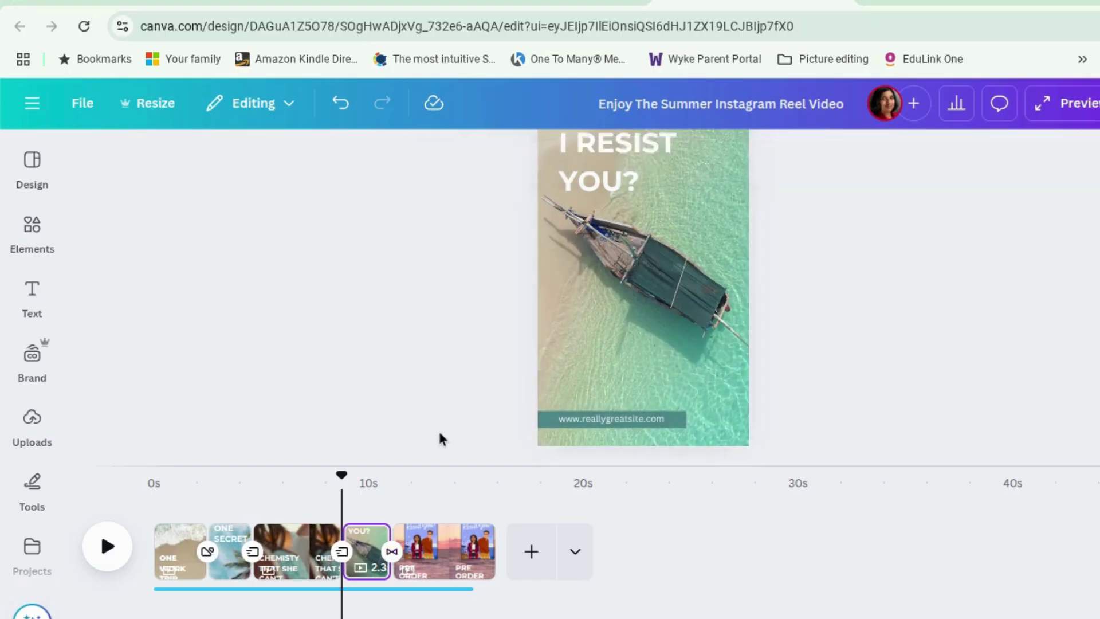
left_click(605, 423)
key("Delete")
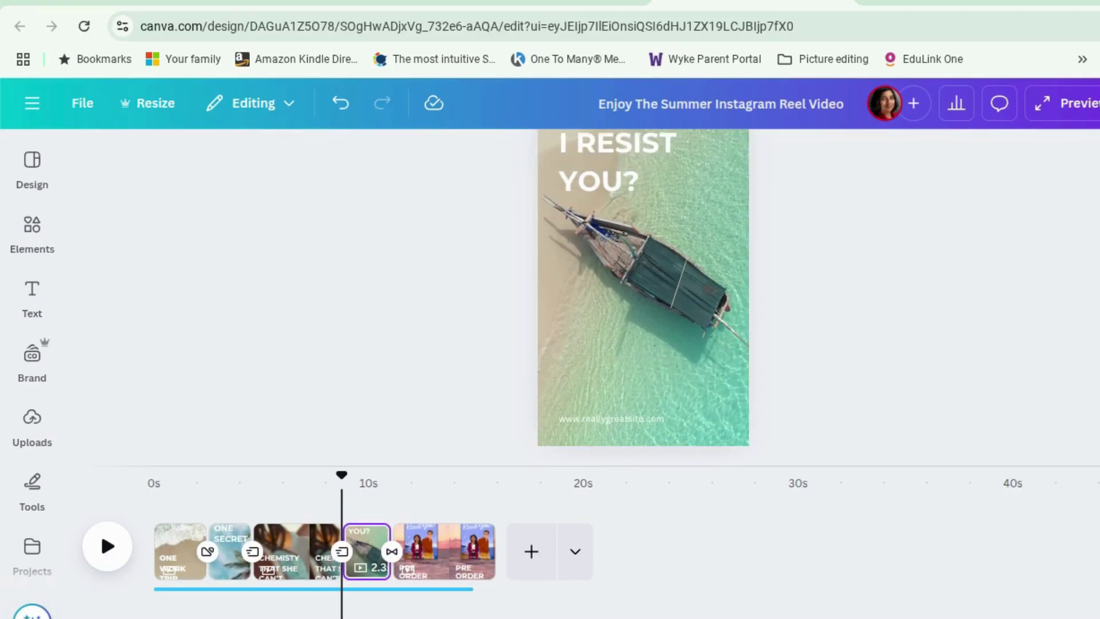
left_click(613, 422)
key("Delete")
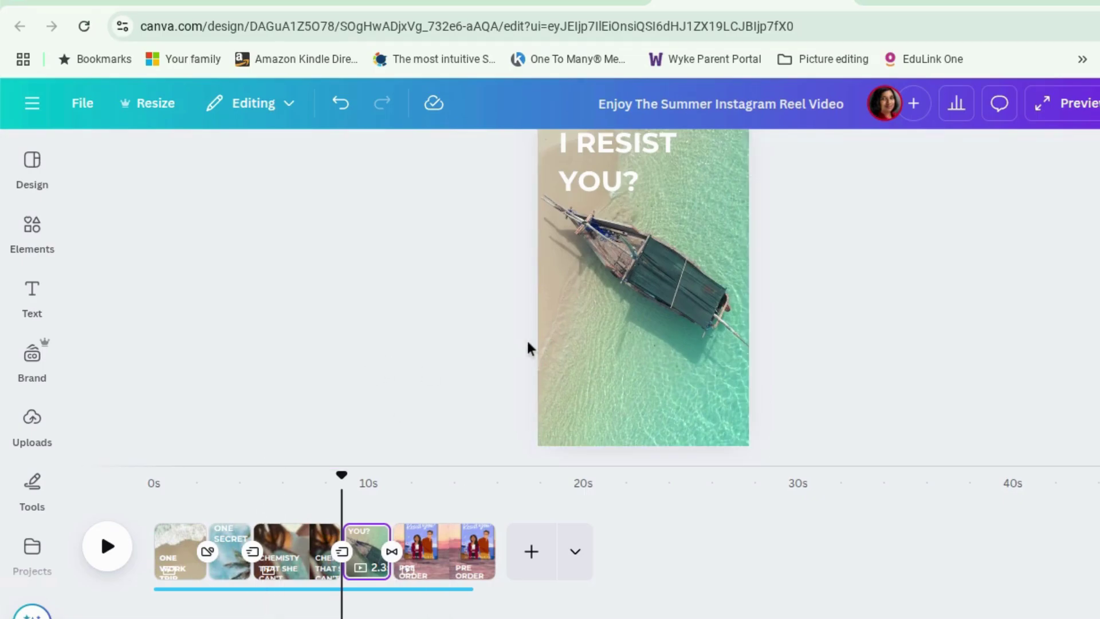
Duplicate the "How can I resist you?" heading and place the copy below the original, over the boat
scroll(528, 348, "up", 2)
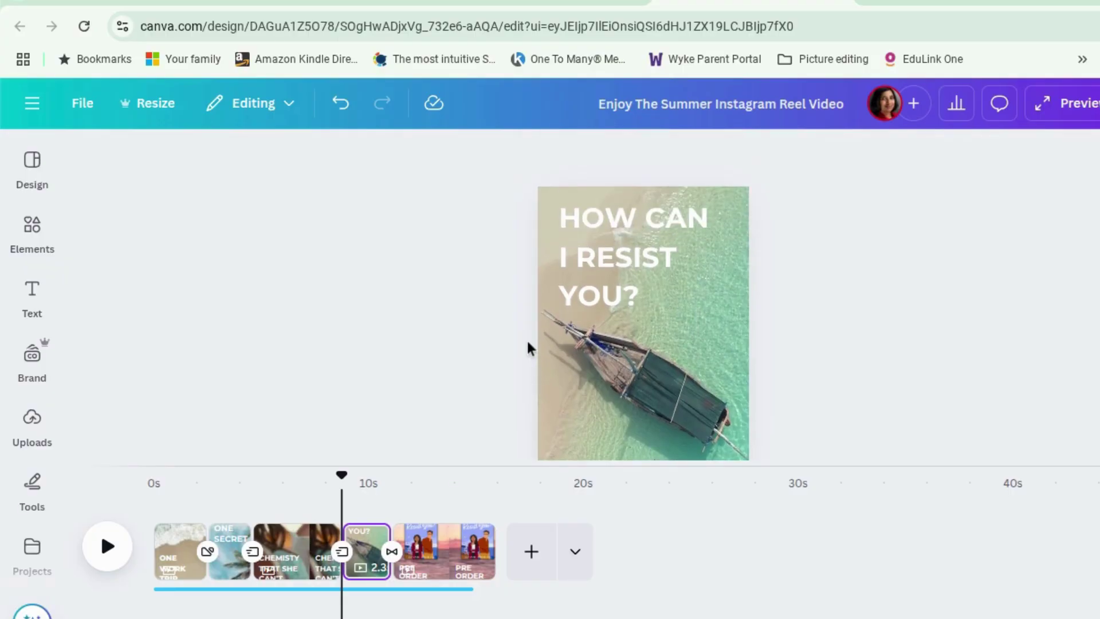
left_click(657, 275)
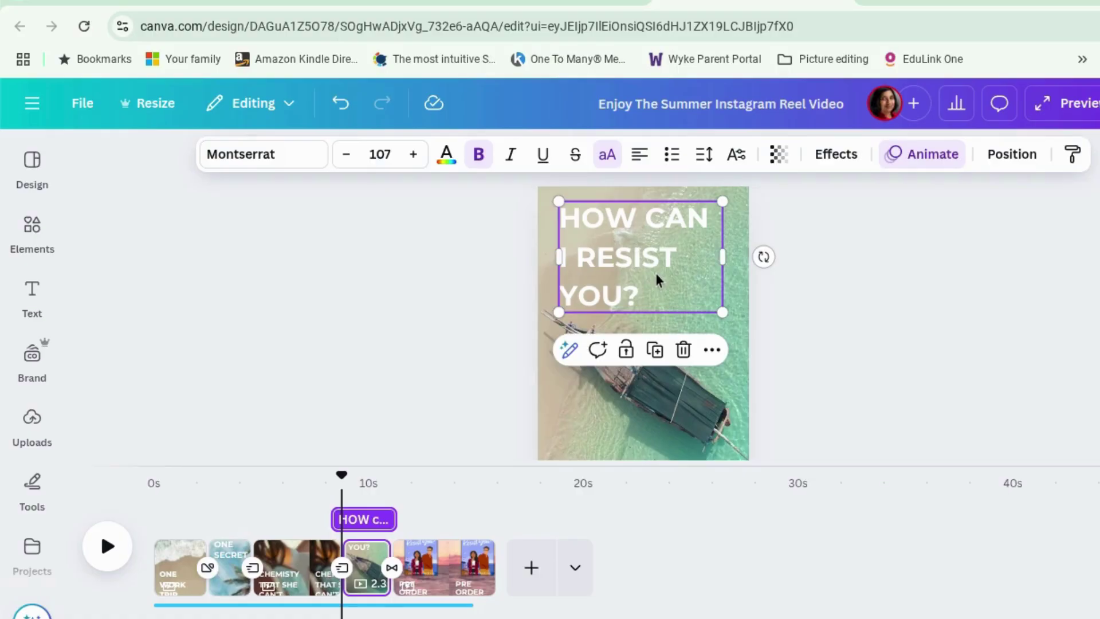
left_click(655, 350)
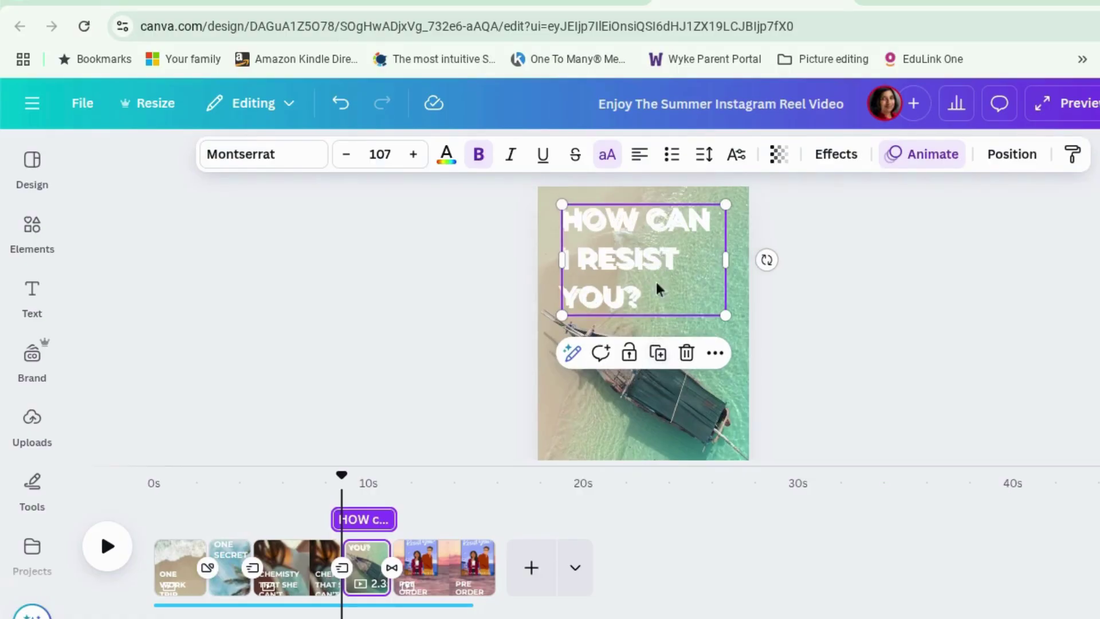
left_click_drag(657, 290, 658, 378)
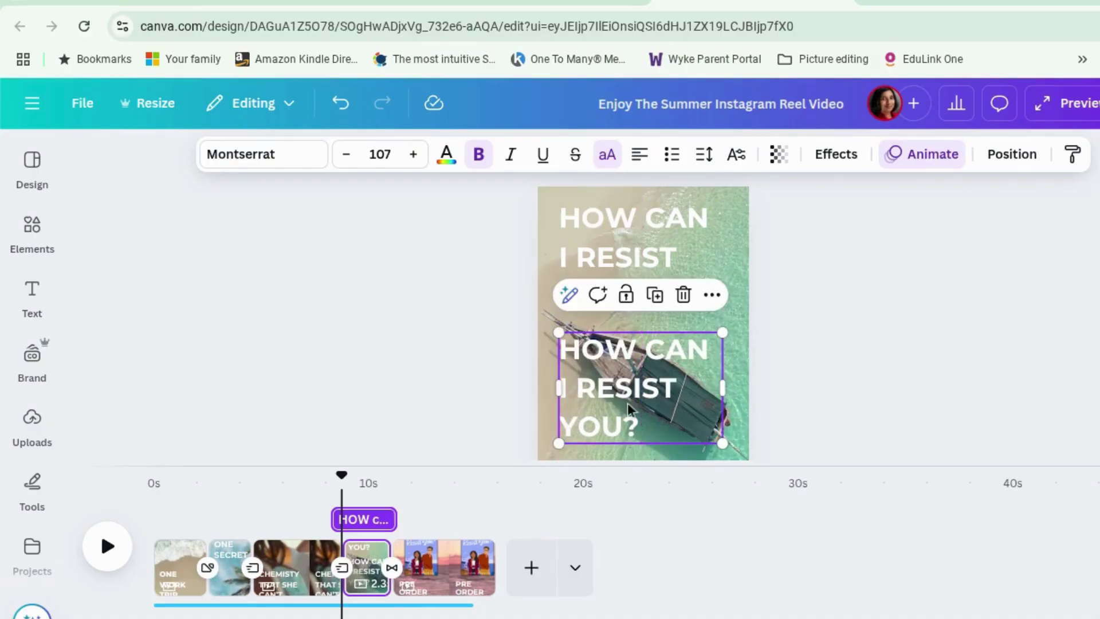
Replace the text of the copied heading over the boat with "A new rom com set by the sea"
double_click(628, 408)
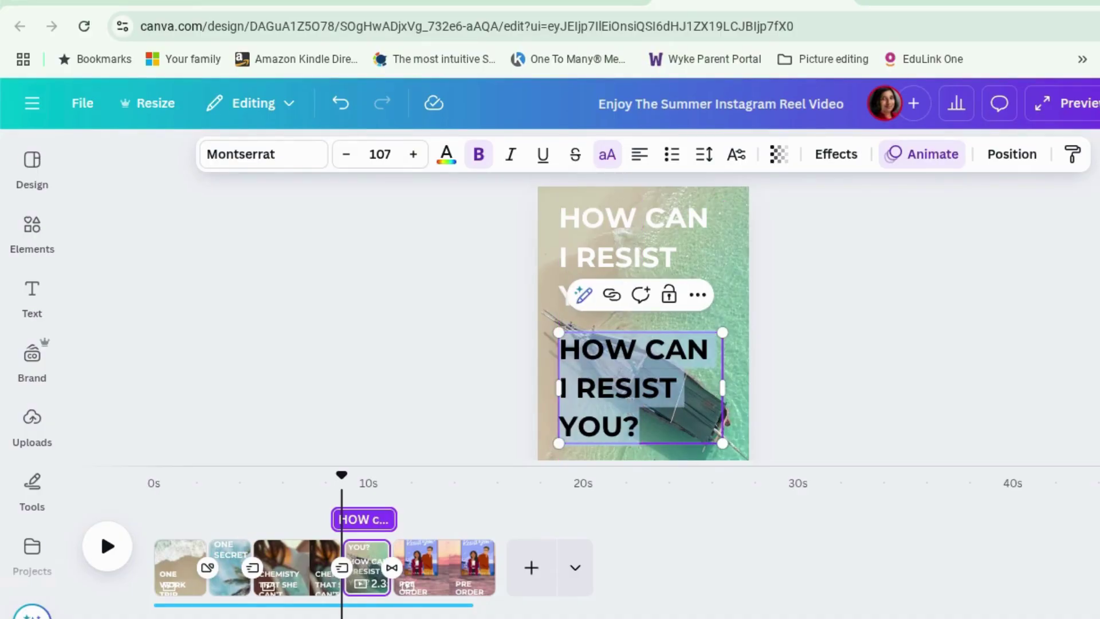
type("A no")
key("BackSpace")
type("ew romantic")
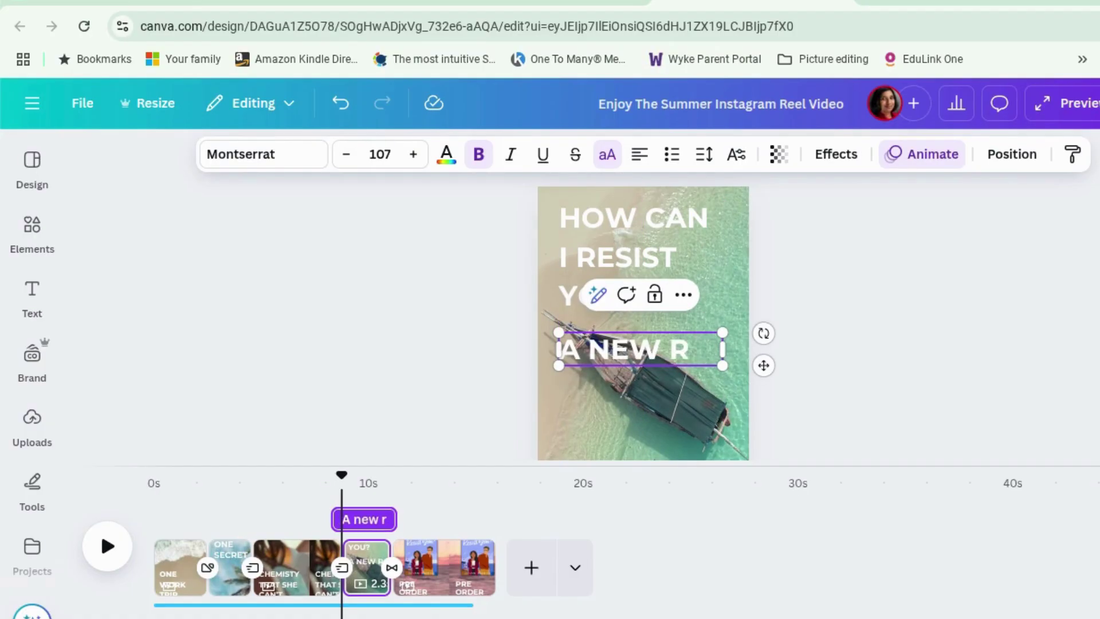
type(" co")
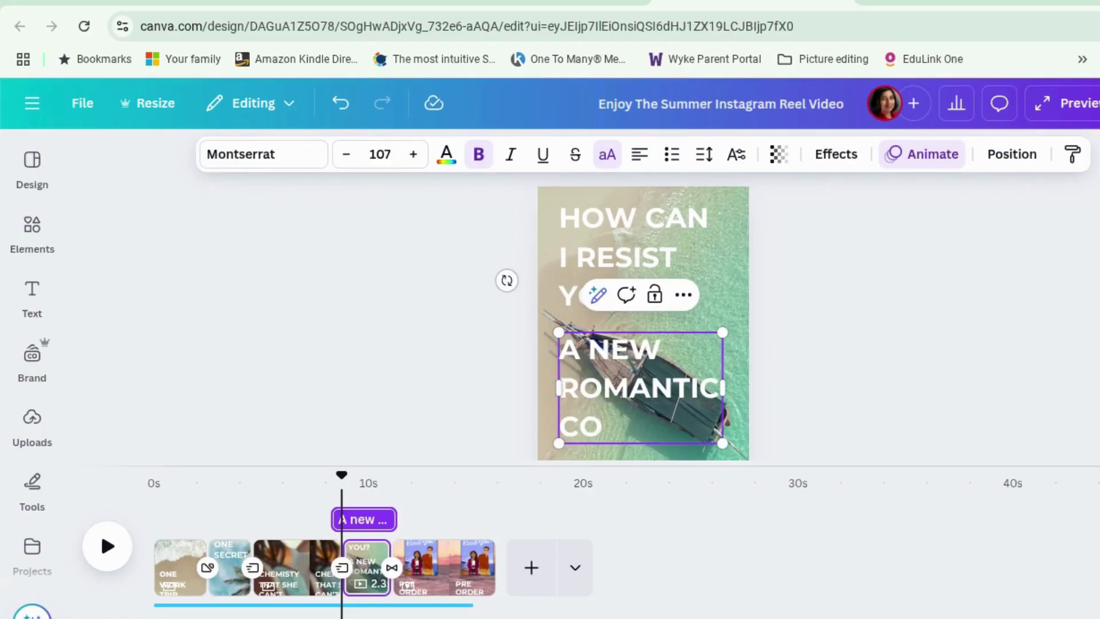
key("BackSpace")
key("BackSpace")
key("BackSpace")
key("BackSpace")
key("BackSpace")
key("BackSpace")
key("BackSpace")
key("BackSpace")
type("c")
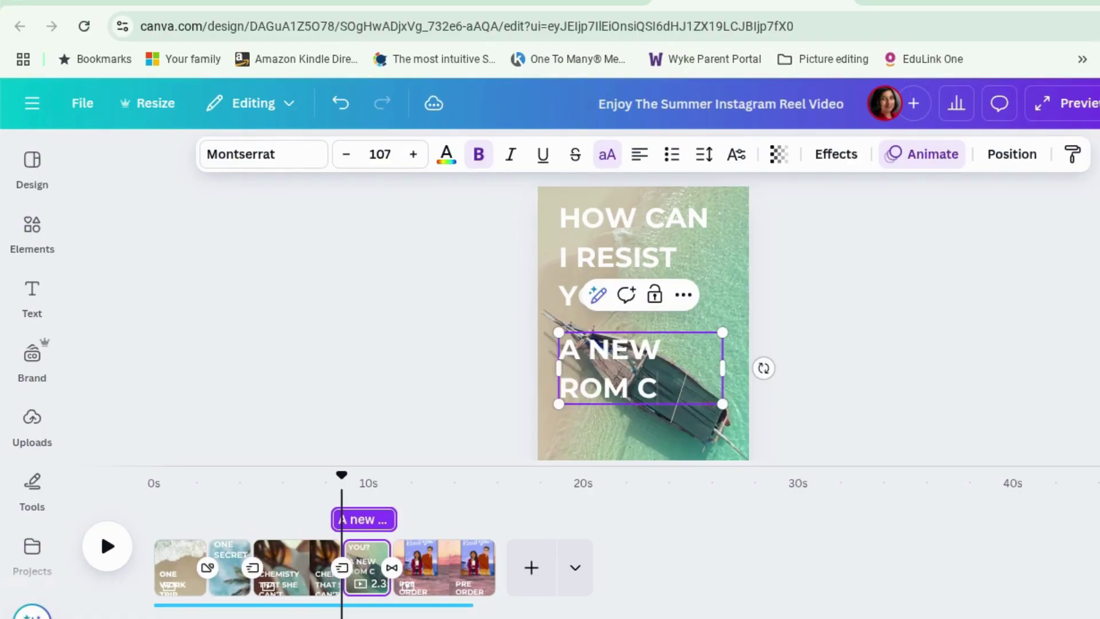
type("om")
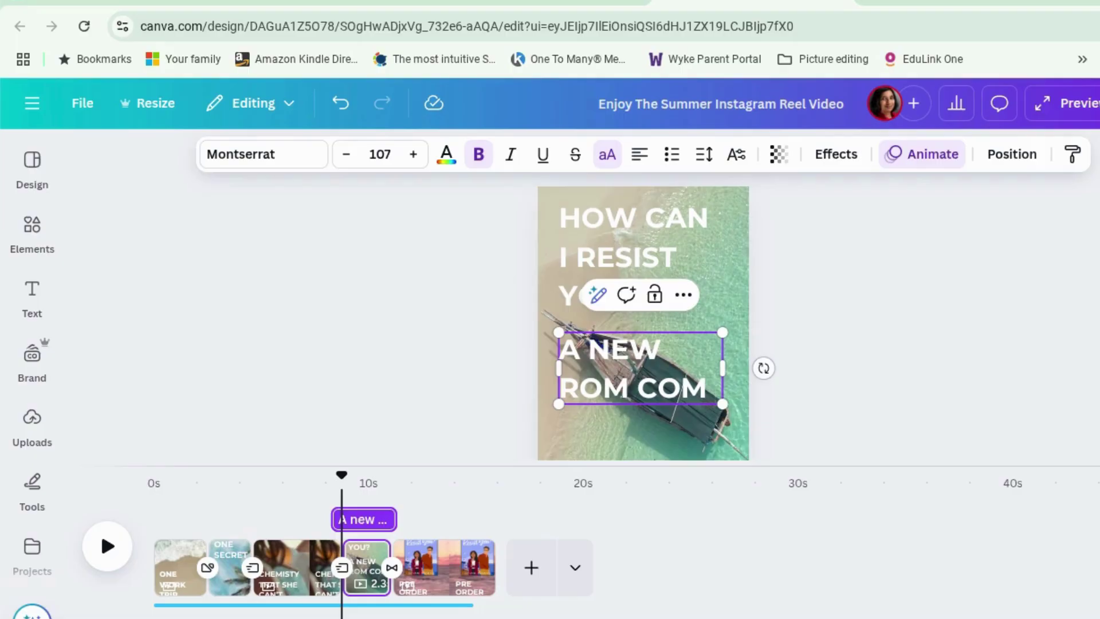
type(" set by the")
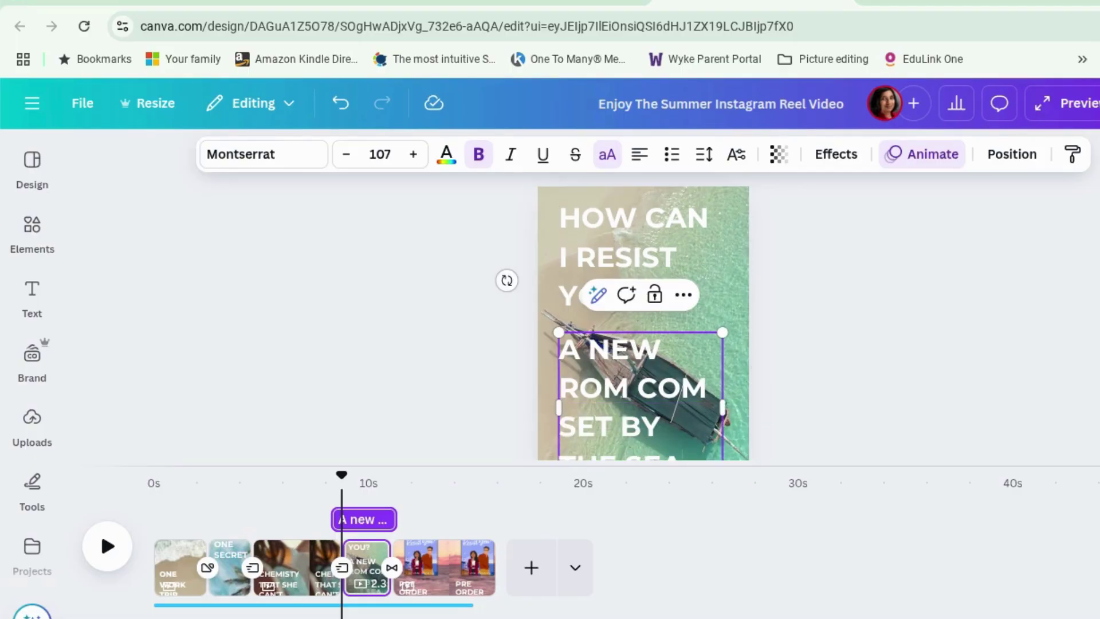
left_click(844, 345)
Remove the word "new" from the lower heading so it reads "A rom com set by the sea"
scroll(844, 344, "down", 2)
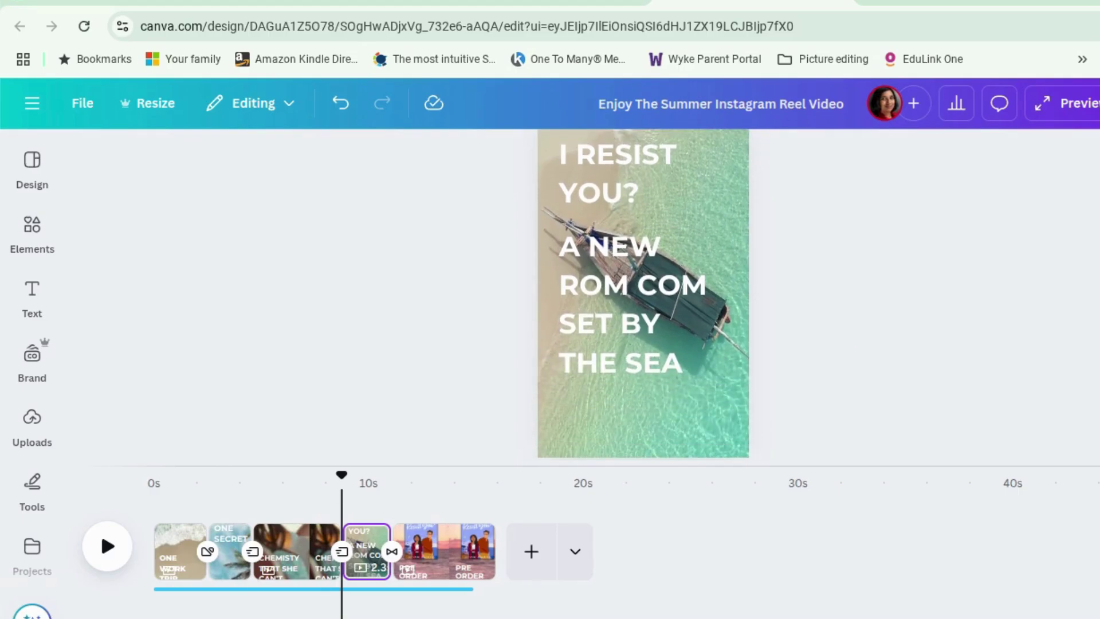
left_click(648, 270)
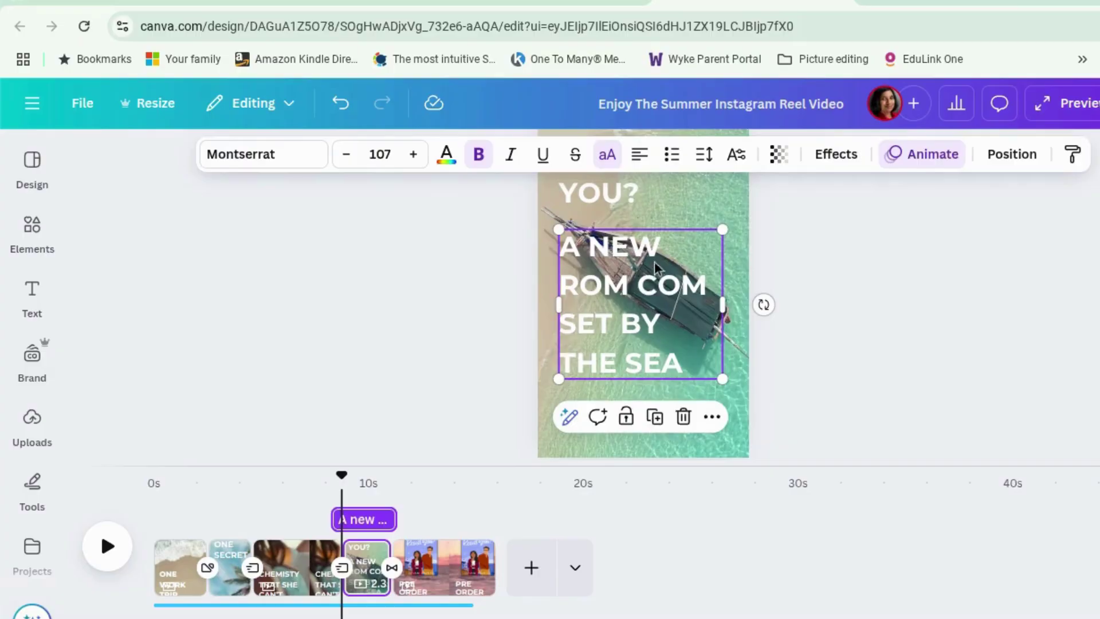
left_click(667, 250)
key("BackSpace")
key("BackSpace")
key("BackSpace")
key("BackSpace")
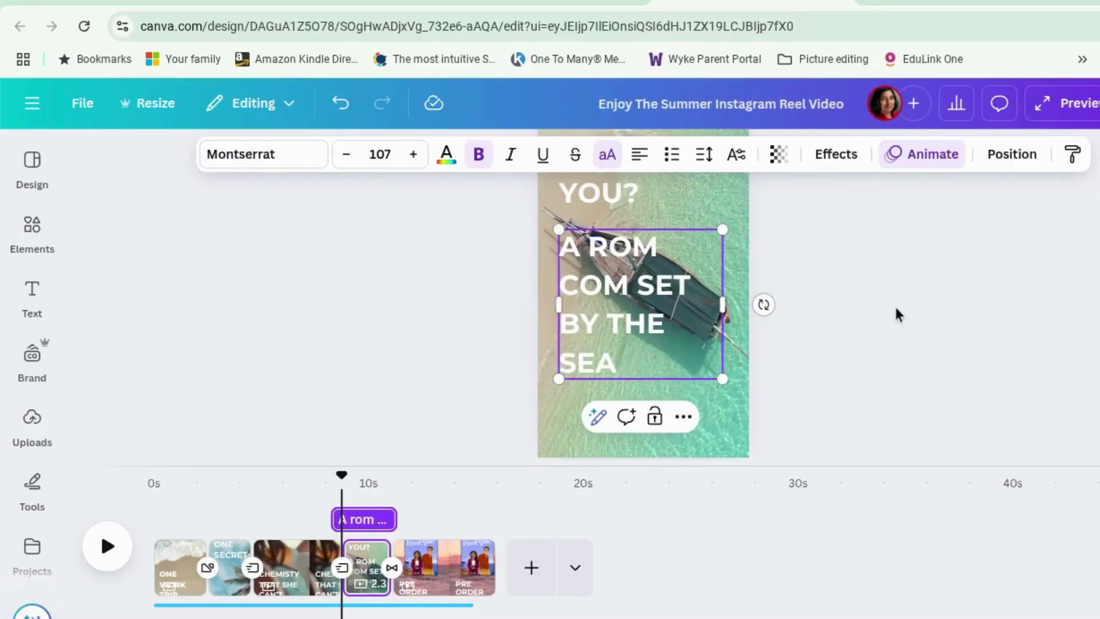
left_click(846, 353)
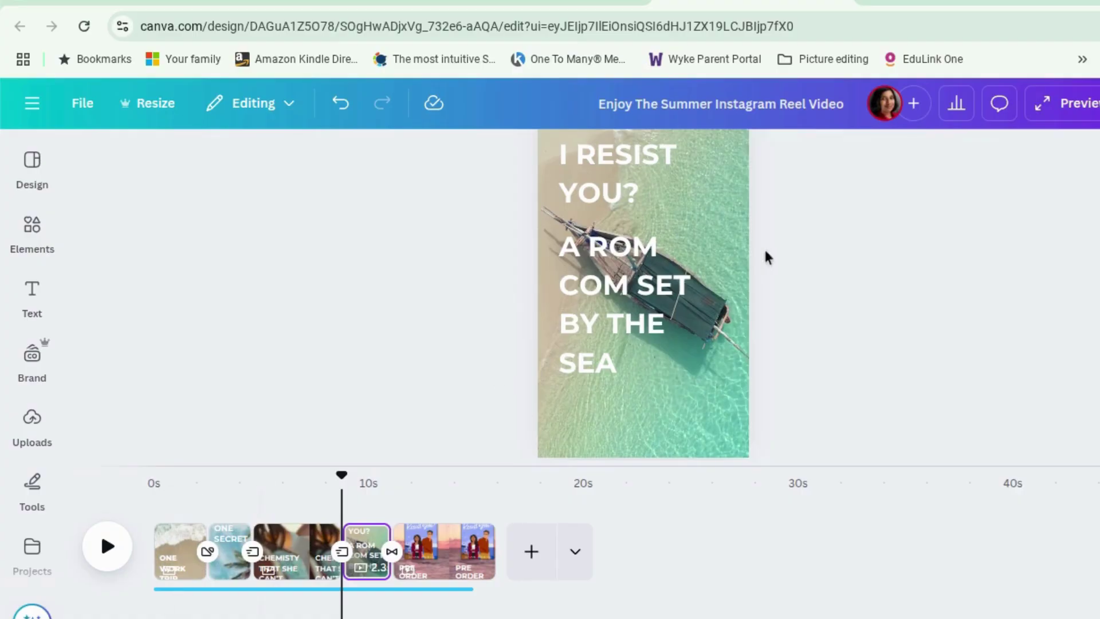
Preview the whole reel full screen through to the "Pre order now" page, then return to the editor
left_click(1065, 104)
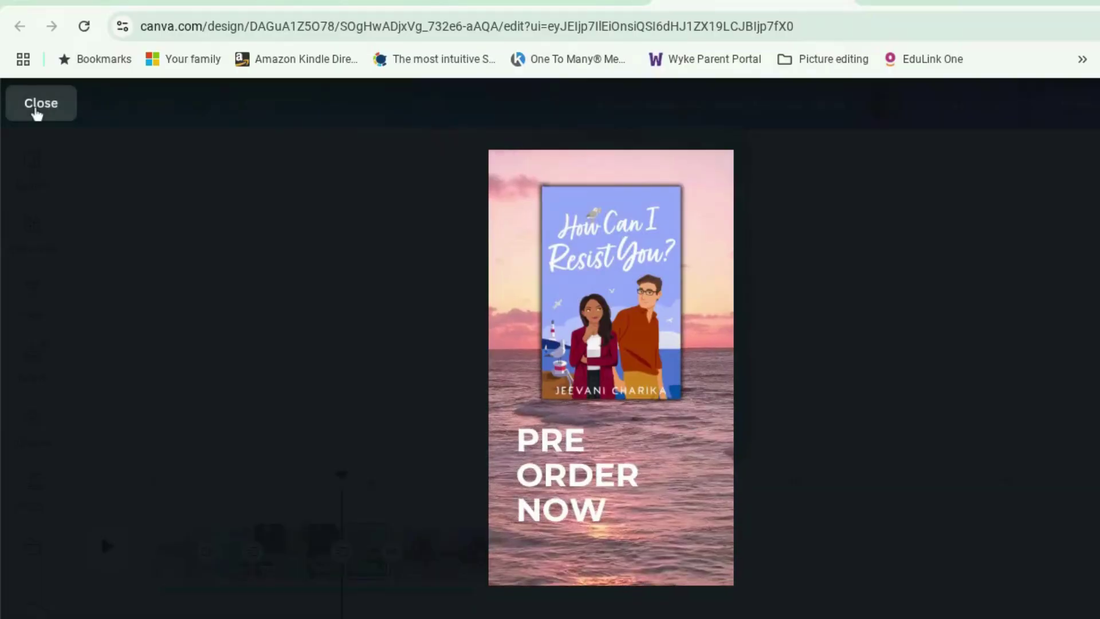
left_click(38, 108)
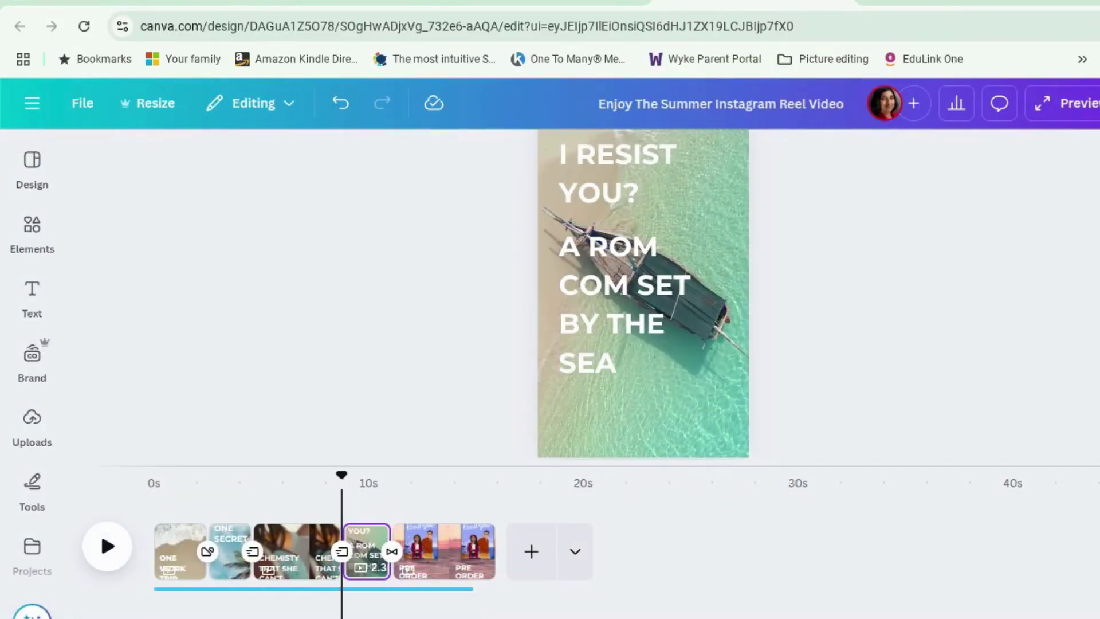
Open the sharing options for the finished reel design
left_click(1097, 103)
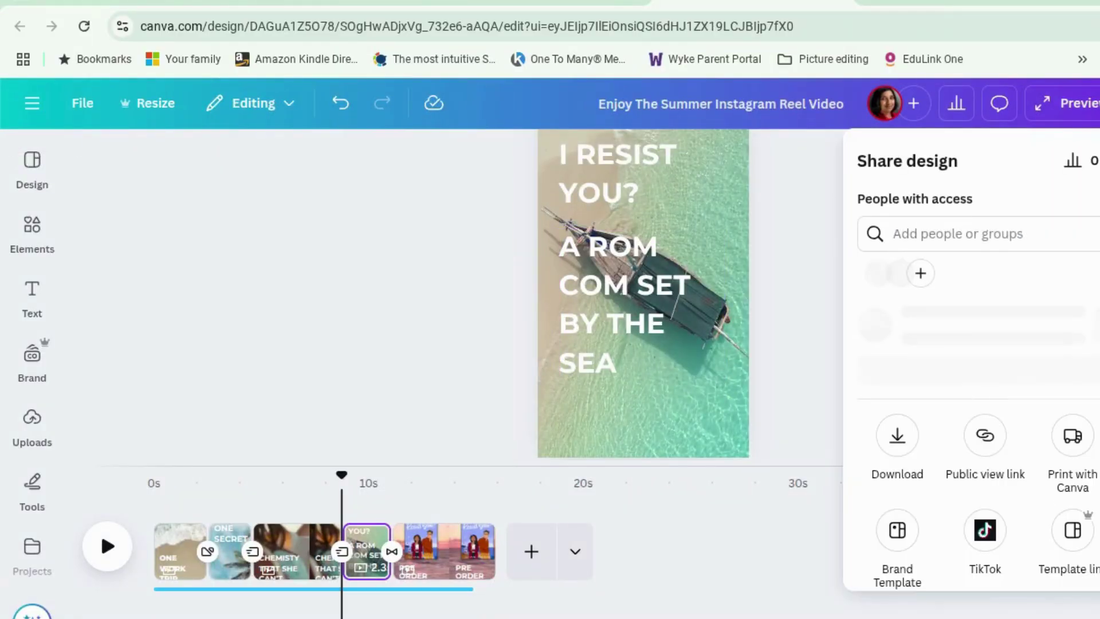